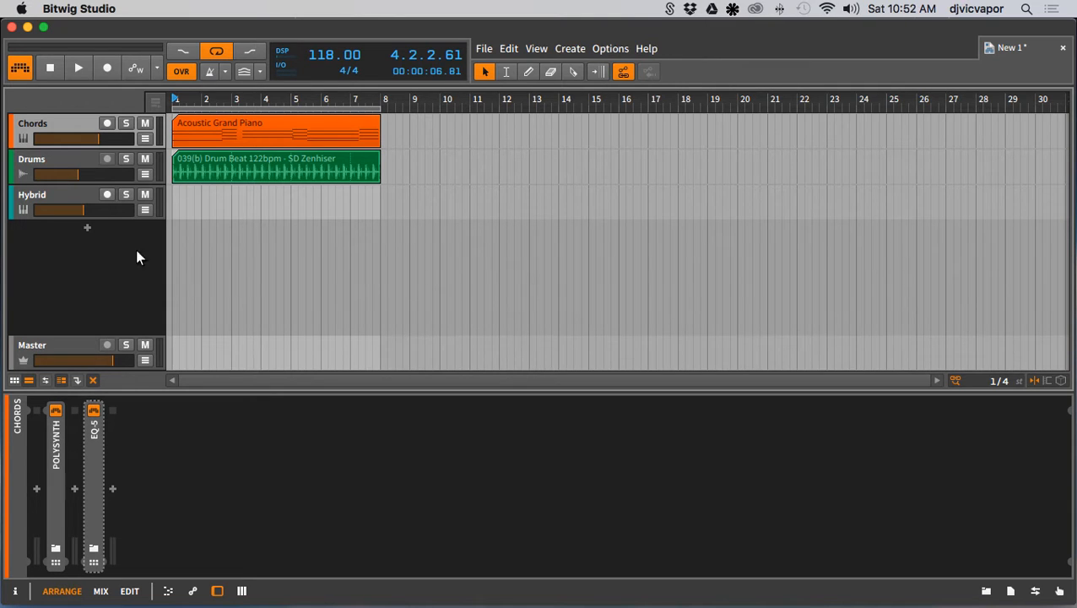
Open the Acoustic Grand Piano clip in an enlarged note editor and play the arrangement, soloing the Chords track.
double_click(231, 123)
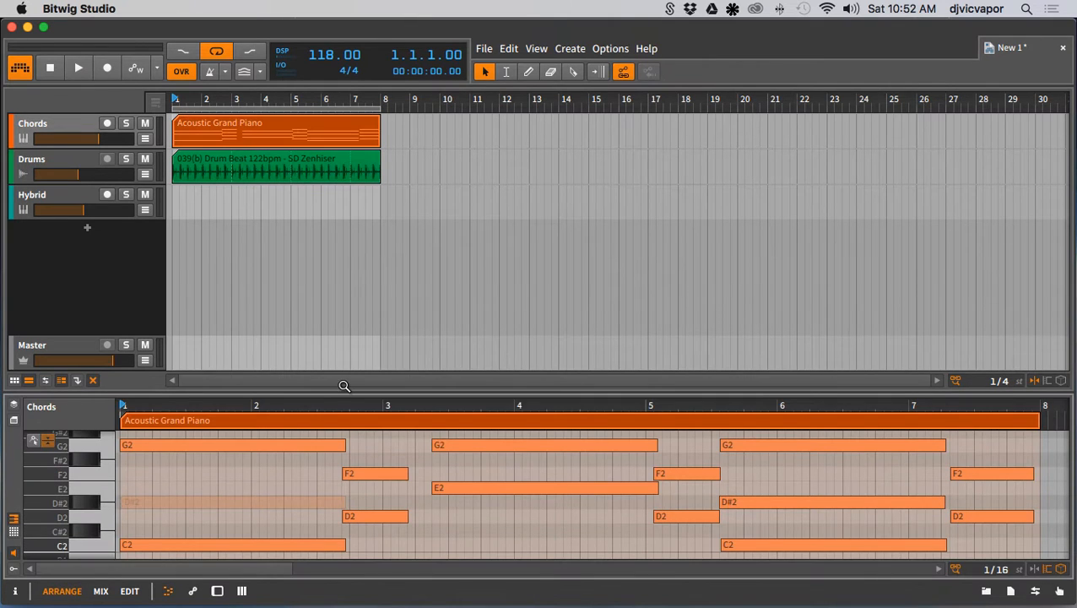
drag(338, 391, 330, 301)
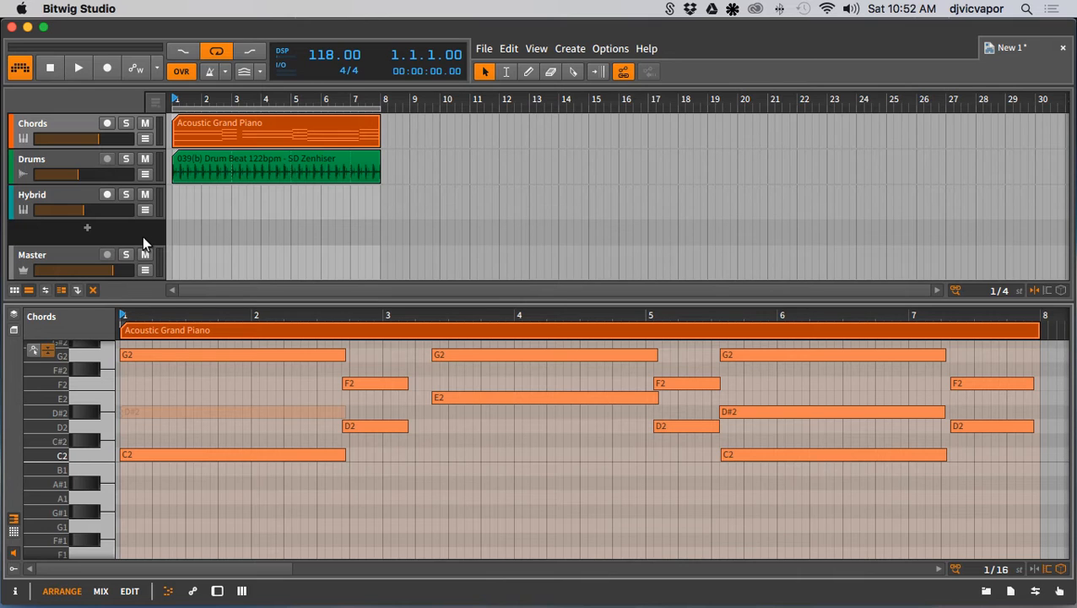
key(space)
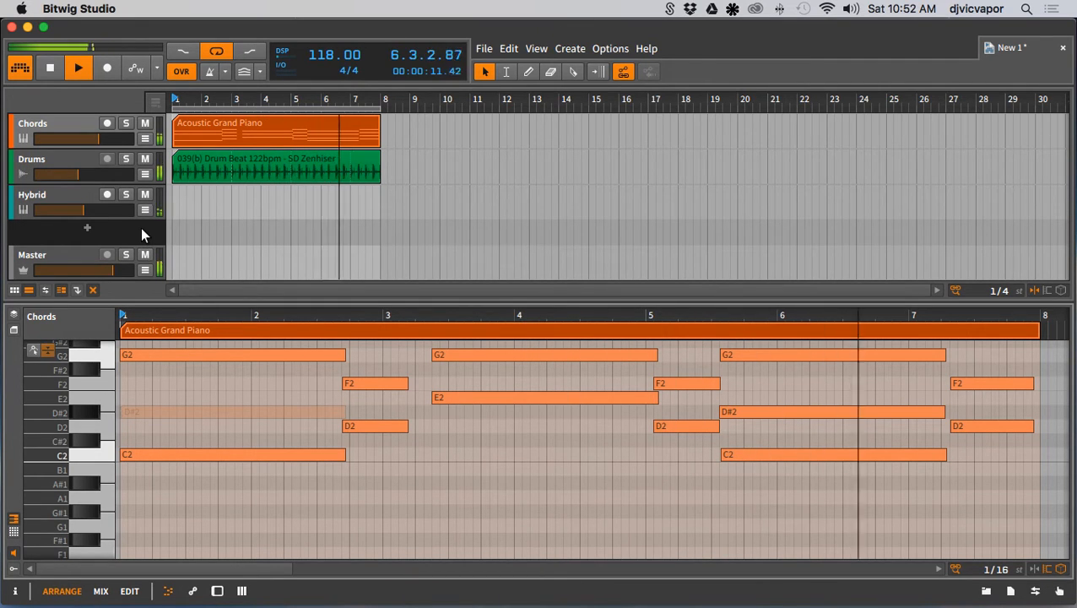
click(125, 123)
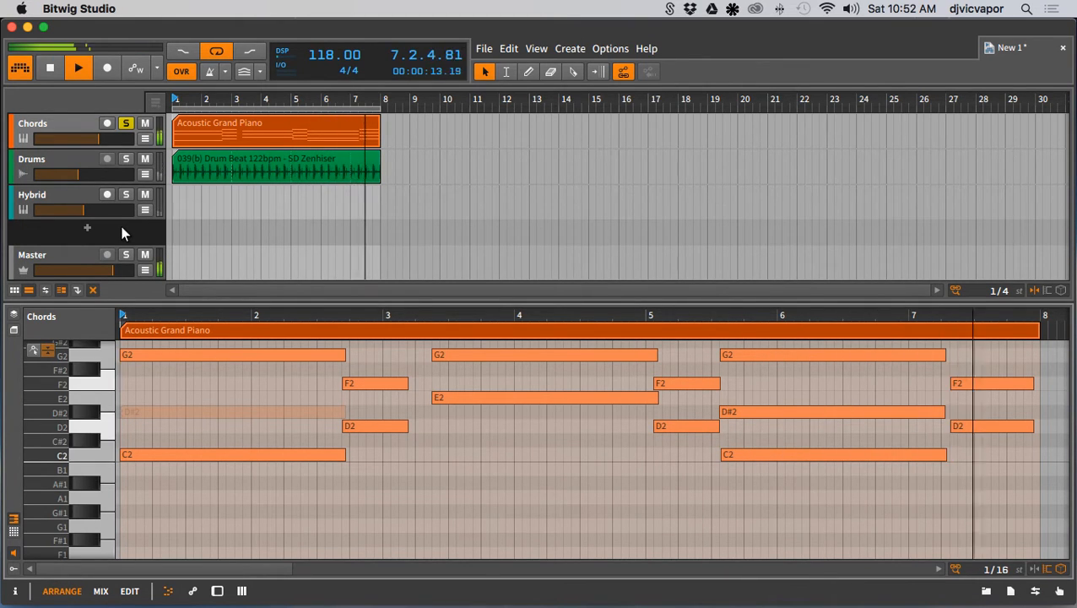
key(space)
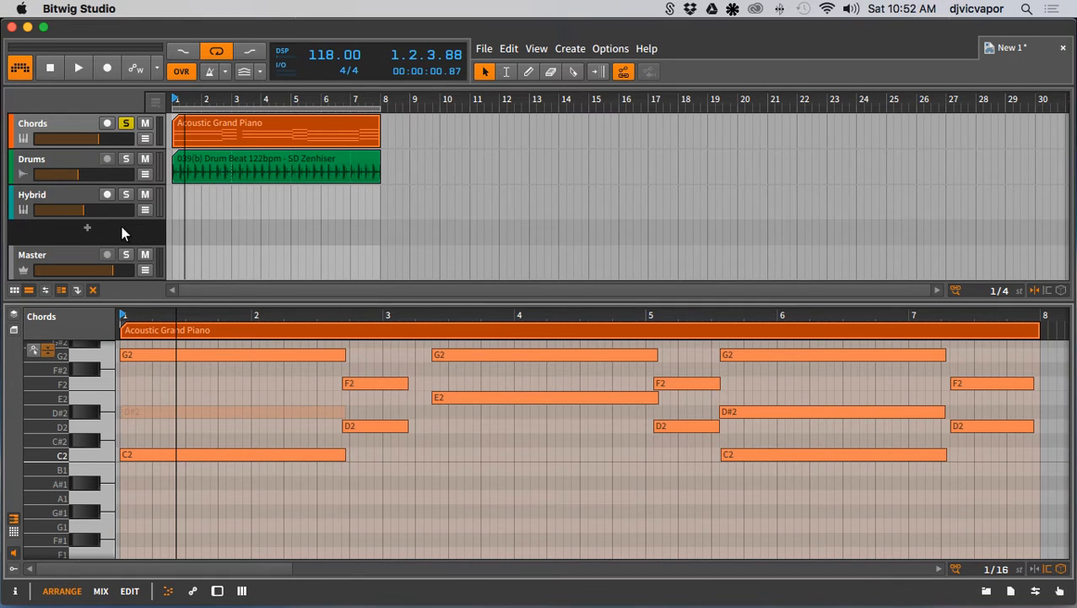
Examine the start timing of the chord notes around bars 2 and 5 of the Acoustic Grand Piano clip.
drag(343, 316, 392, 495)
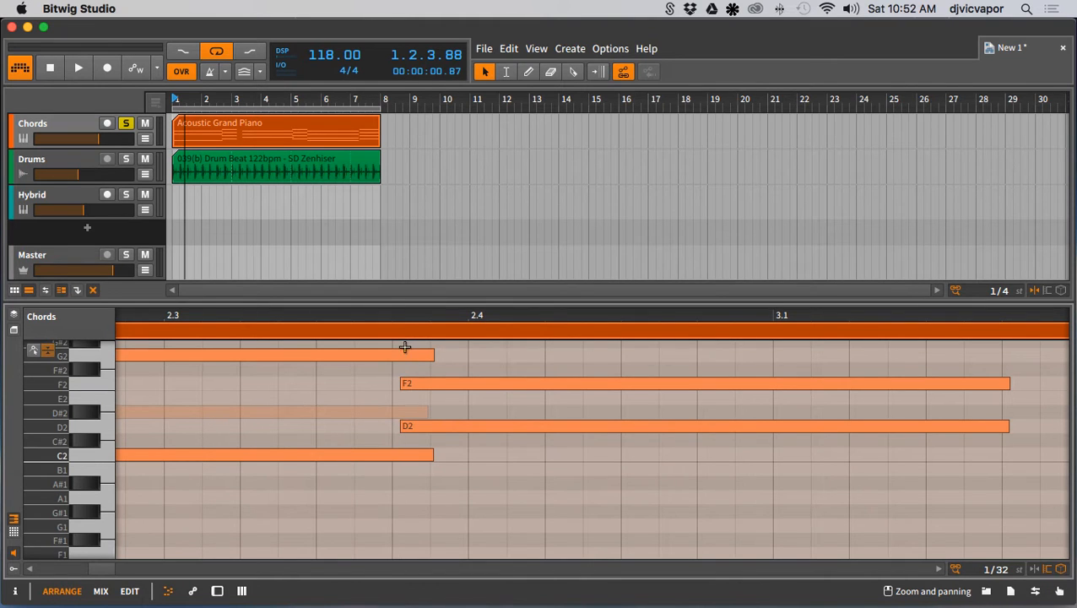
drag(402, 320, 305, 198)
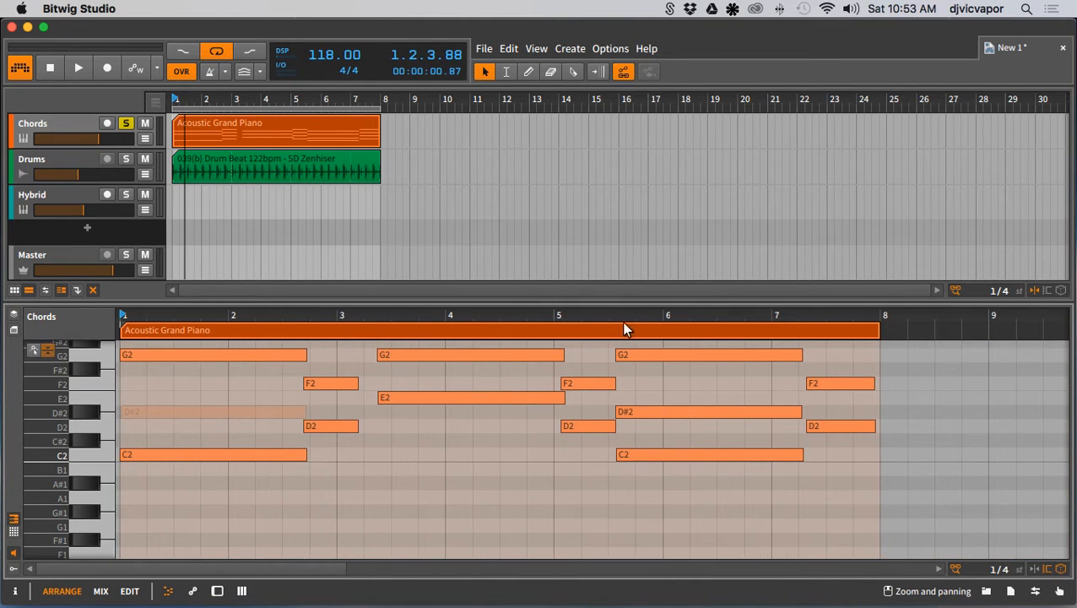
drag(621, 315, 557, 447)
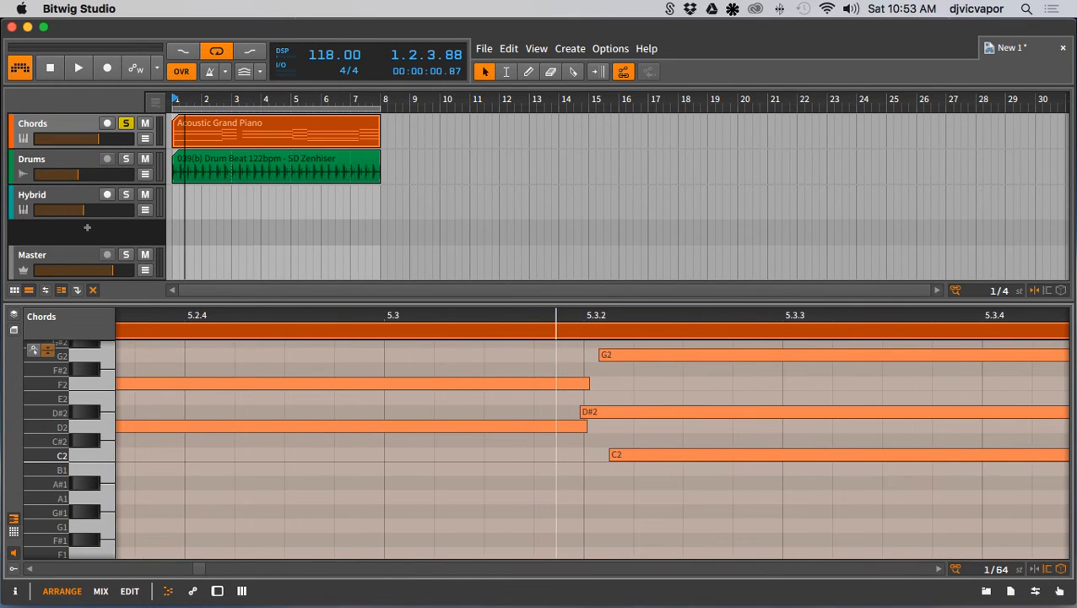
drag(640, 478, 645, 349)
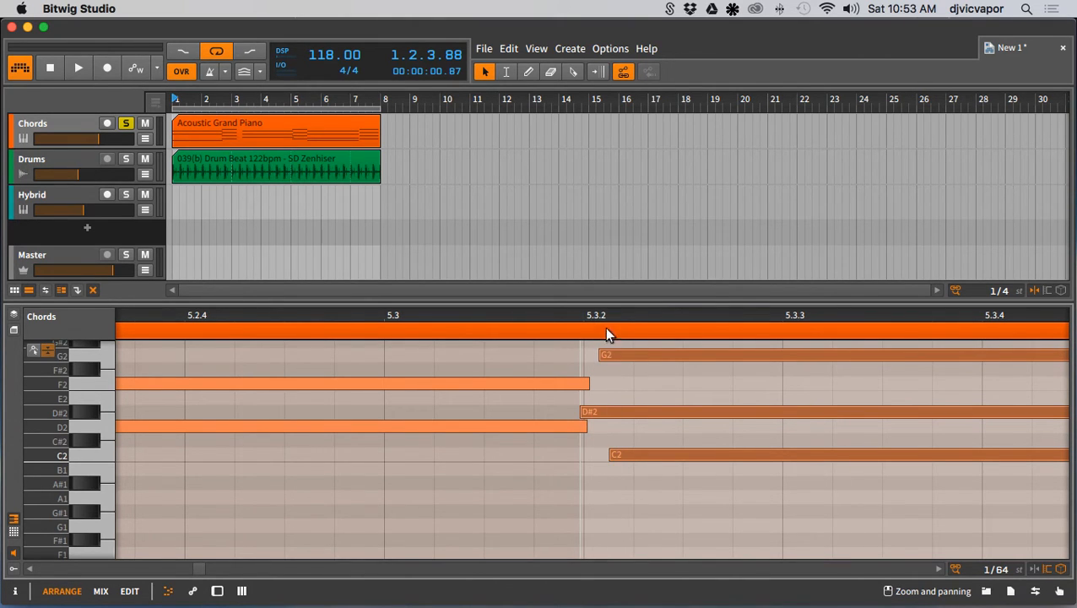
drag(592, 314, 595, 203)
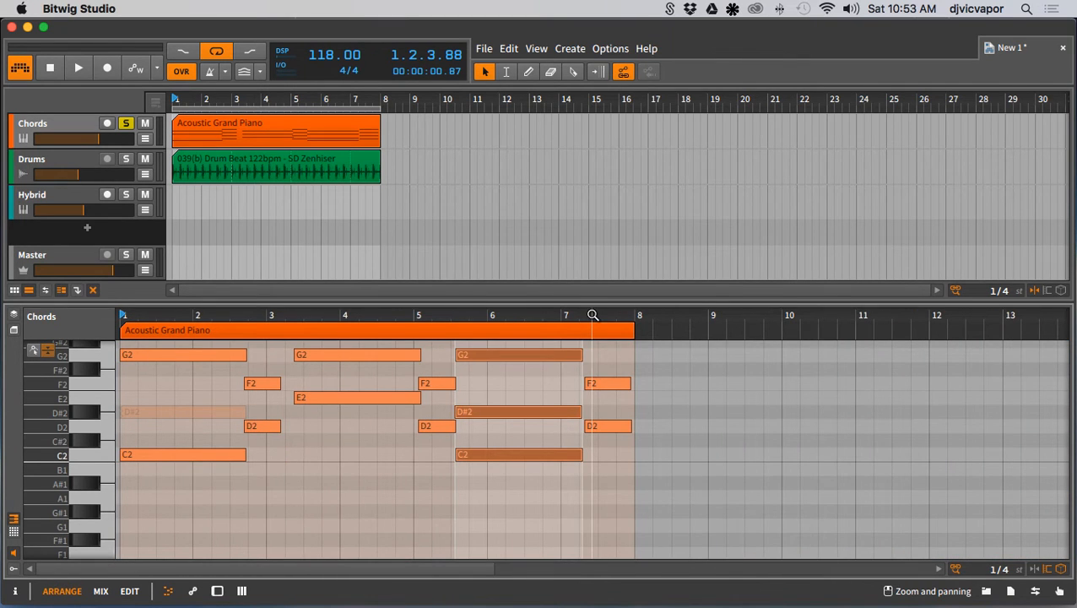
drag(560, 310, 728, 295)
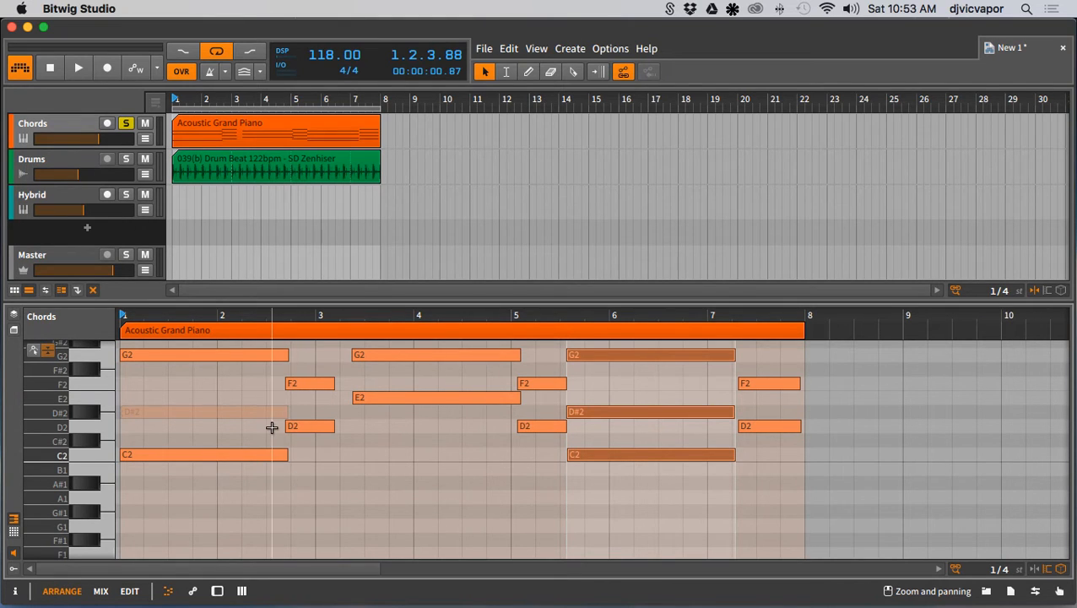
Delete the Acoustic Grand Piano clip from the Chords track, leaving the track soloed.
drag(344, 302, 353, 391)
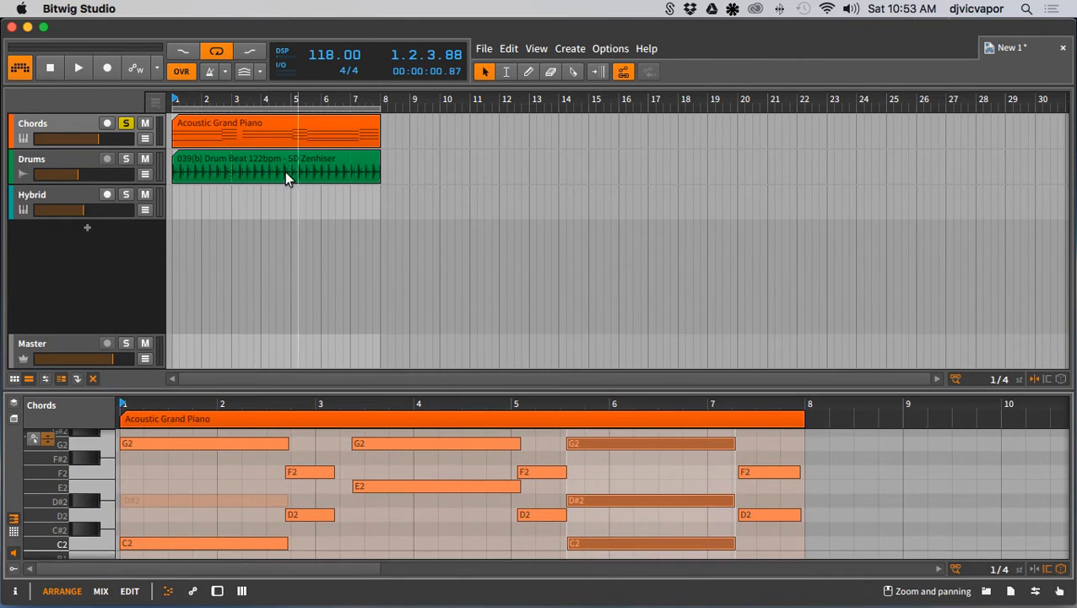
click(264, 132)
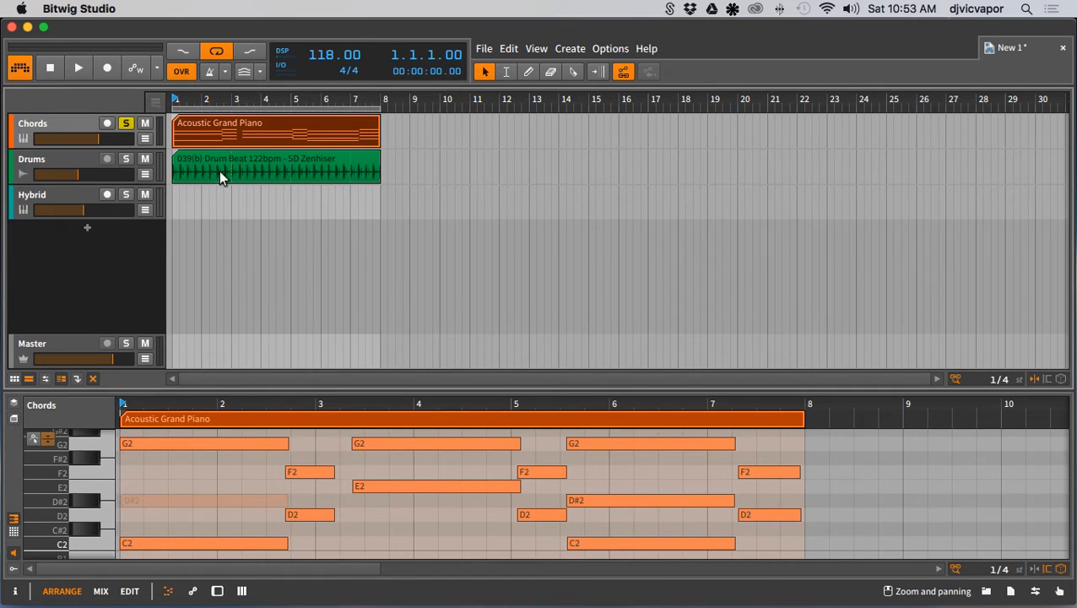
click(125, 126)
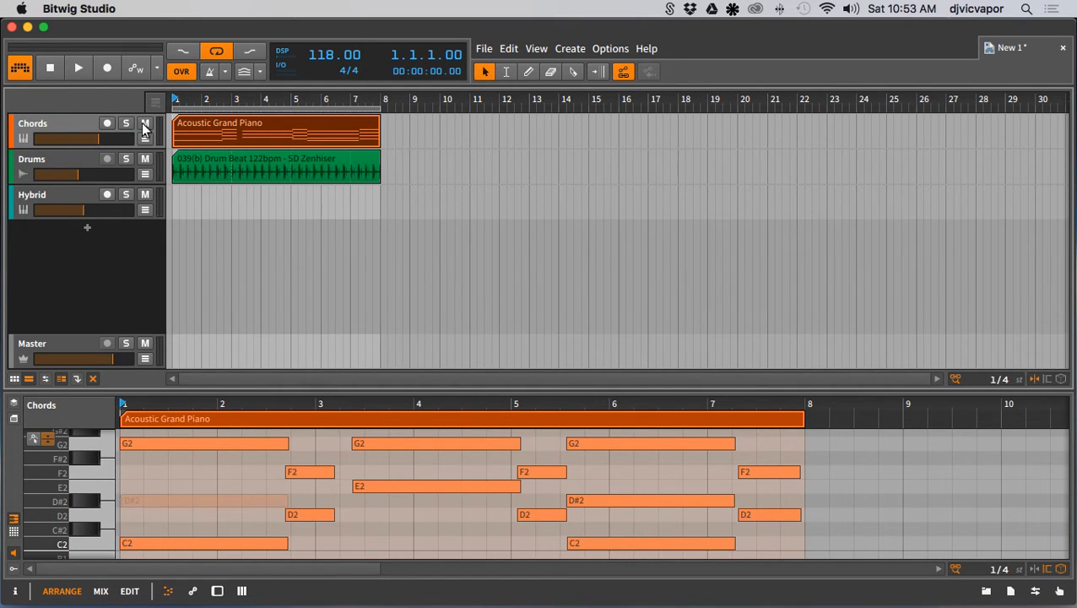
click(145, 125)
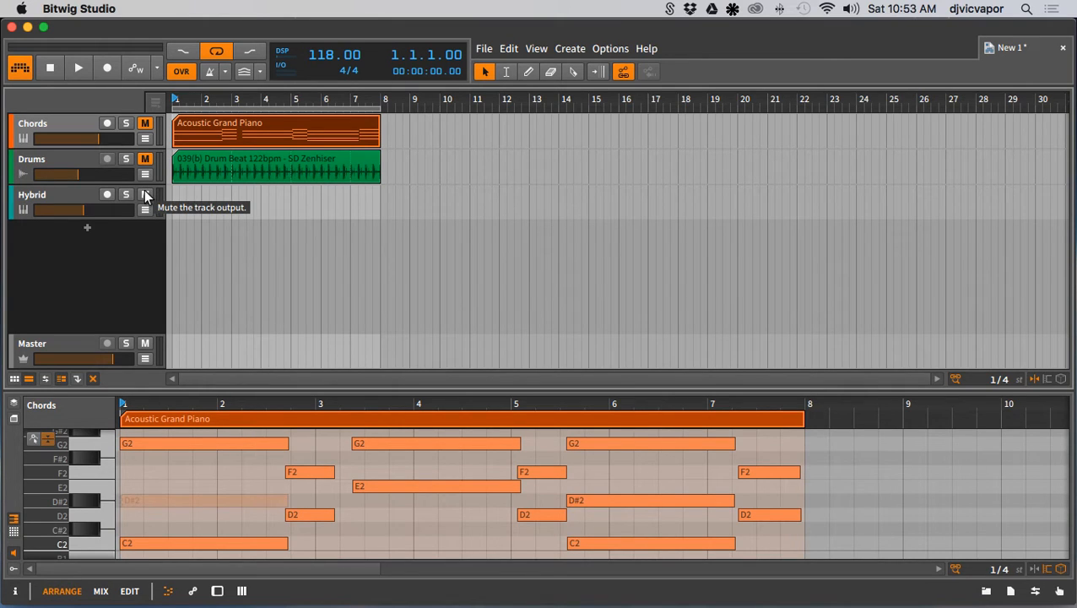
click(145, 124)
click(143, 160)
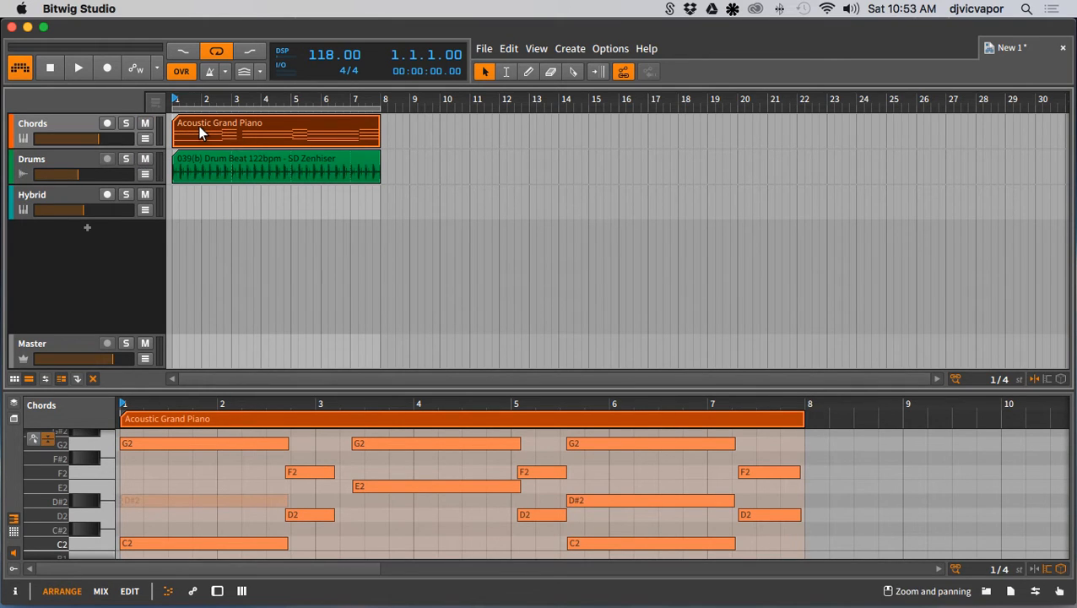
click(125, 123)
key(Delete)
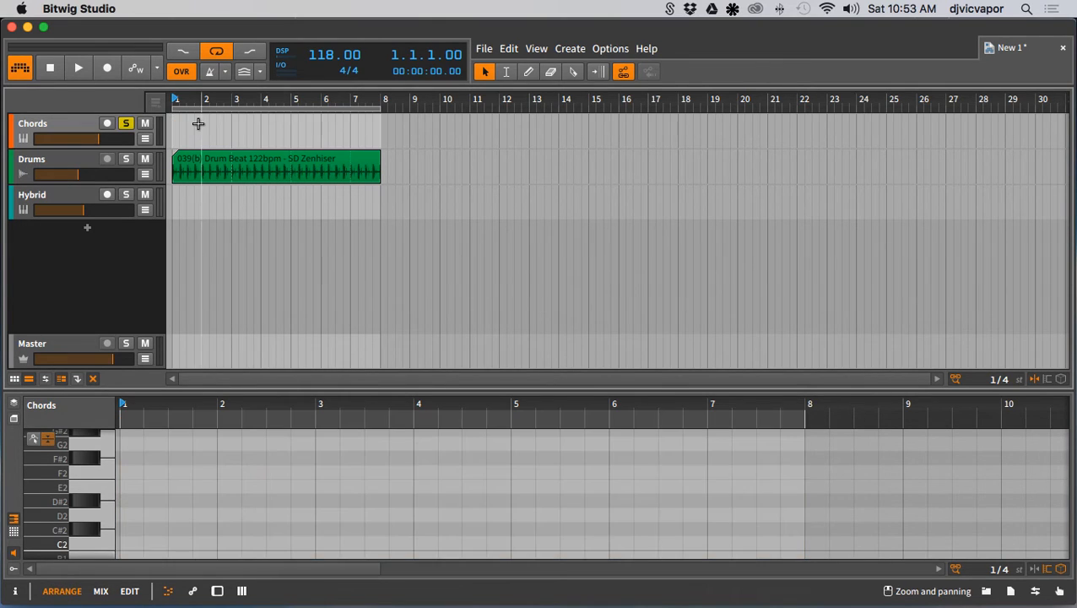
Import "Jazz Riff 1 (Chords - Left H).mid" from the Desktop onto the Chords track at bar 1 and shorten the clip to end at bar 8.
click(986, 591)
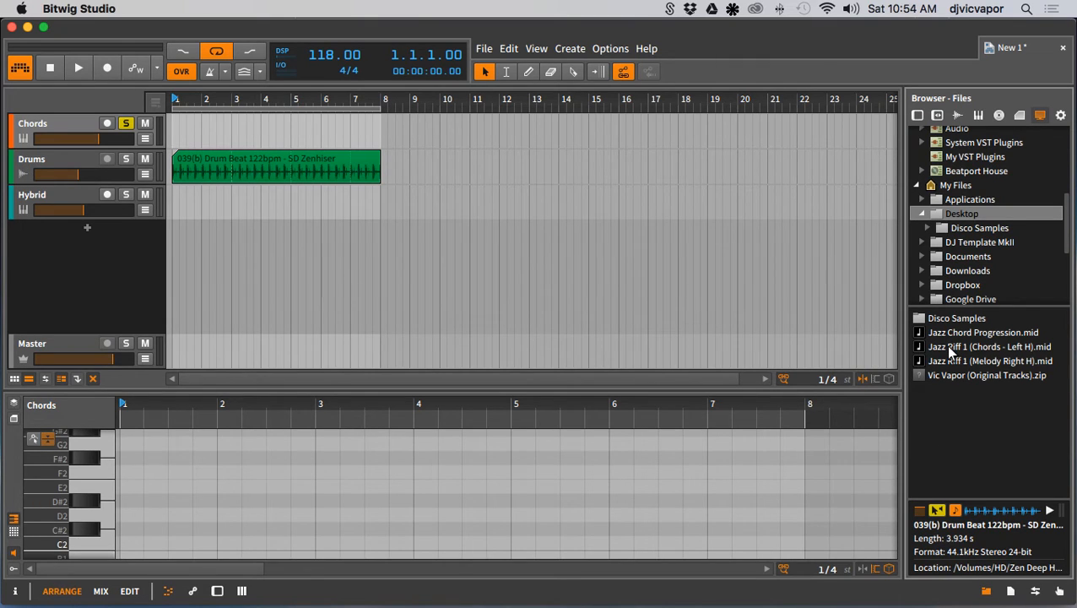
mouse_move(944, 345)
mouse_down()
mouse_move(479, 258)
mouse_move(314, 113)
mouse_move(226, 116)
mouse_move(174, 135)
mouse_up()
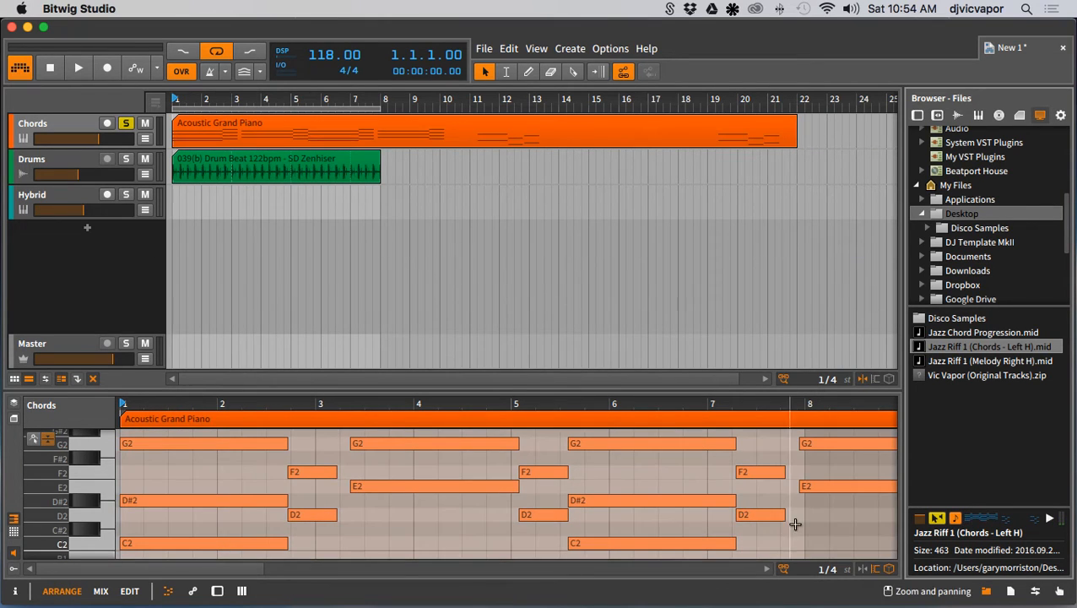
click(986, 592)
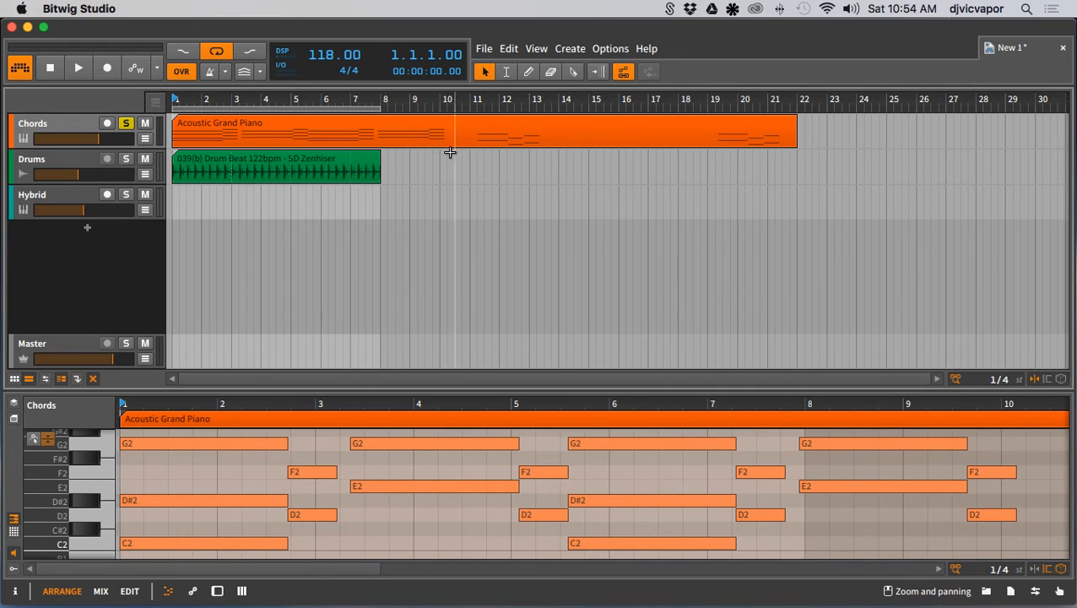
drag(798, 146, 380, 153)
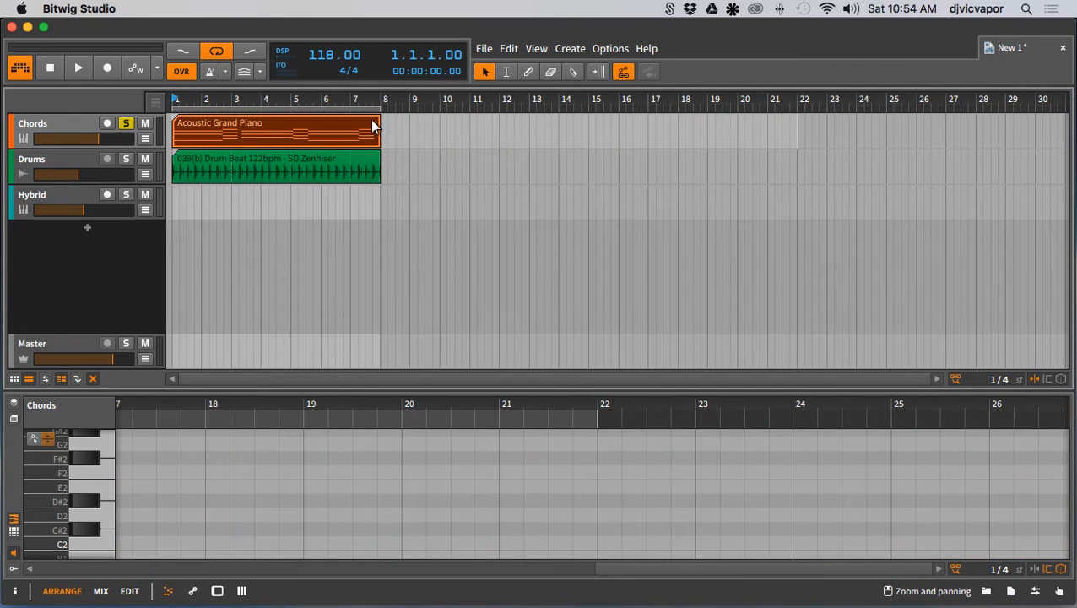
Open the shortened chord clip in the note editor and delete the leftover A#2, G2 and E2 notes just before bar 8.
click(351, 122)
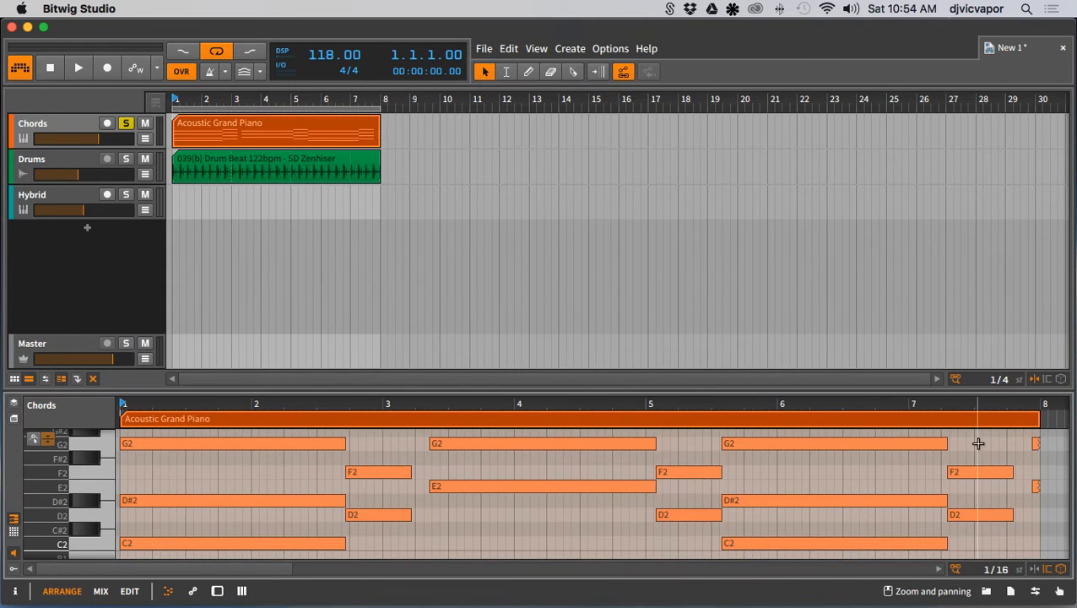
drag(1014, 386, 1011, 289)
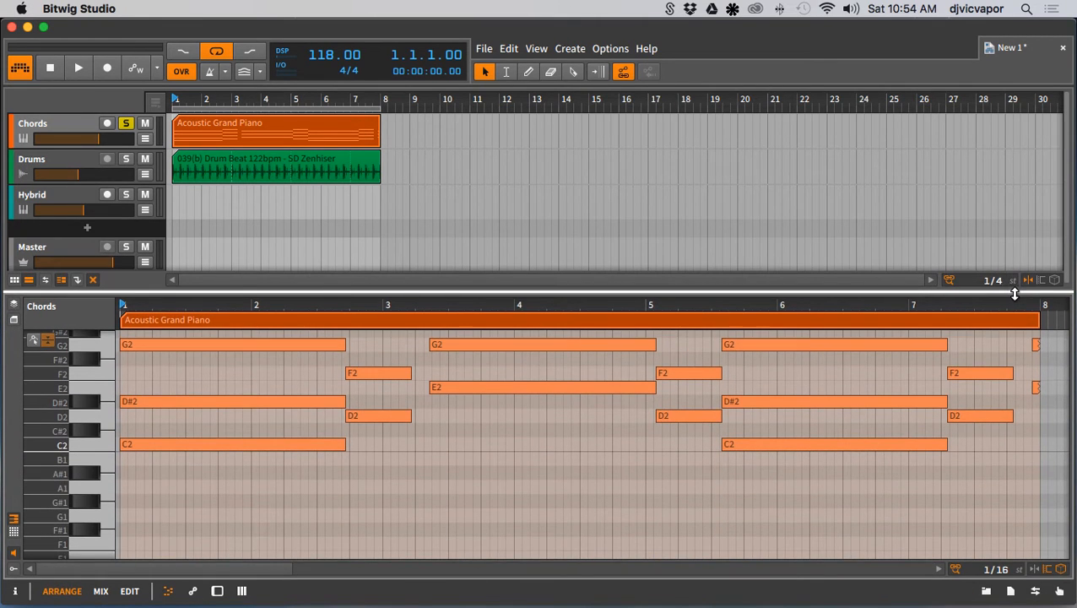
scroll(1009, 389, up, 3)
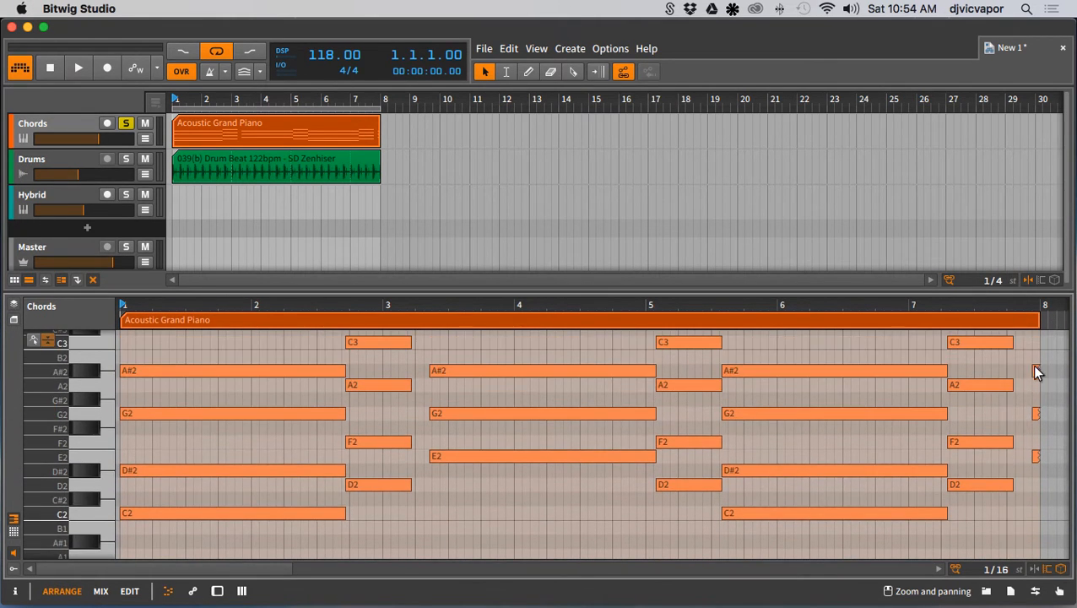
drag(1035, 349, 1046, 479)
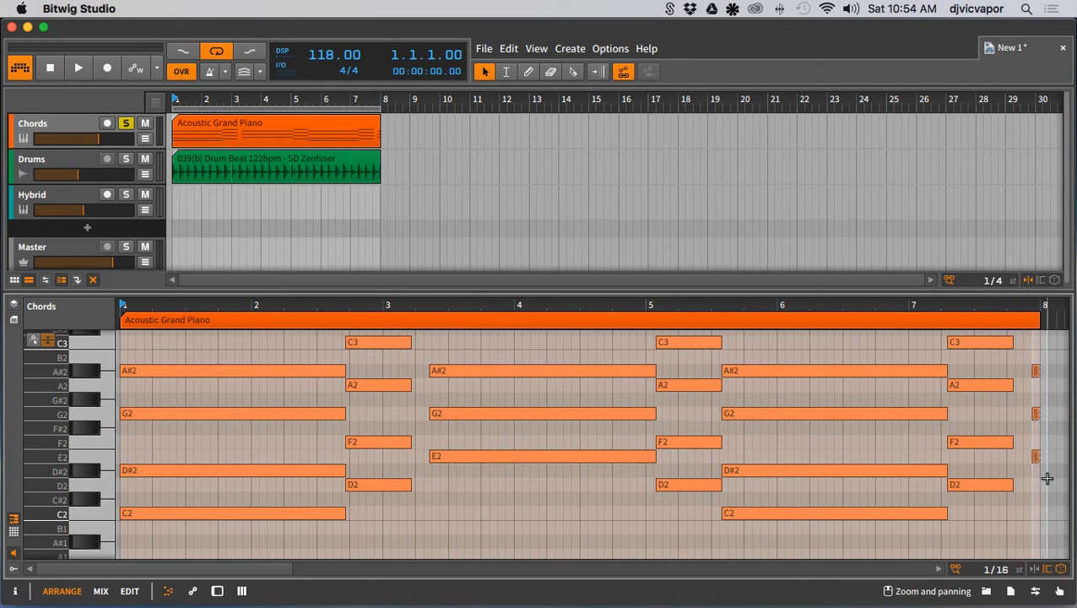
key(Delete)
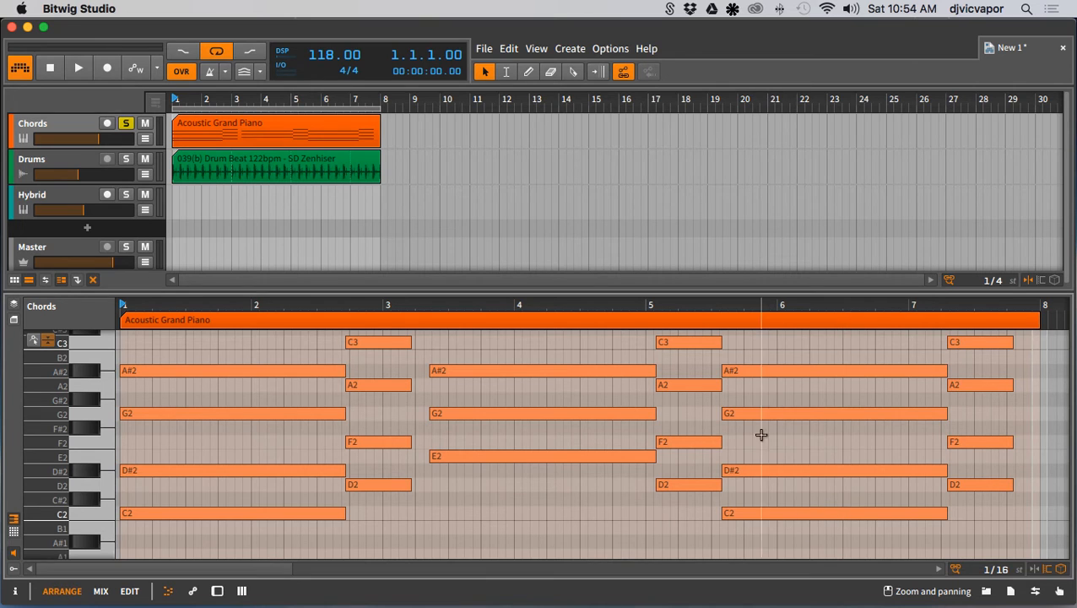
Examine the alignment of the chord notes around bar 5, and listen to the soloed Chords track.
drag(721, 307, 750, 318)
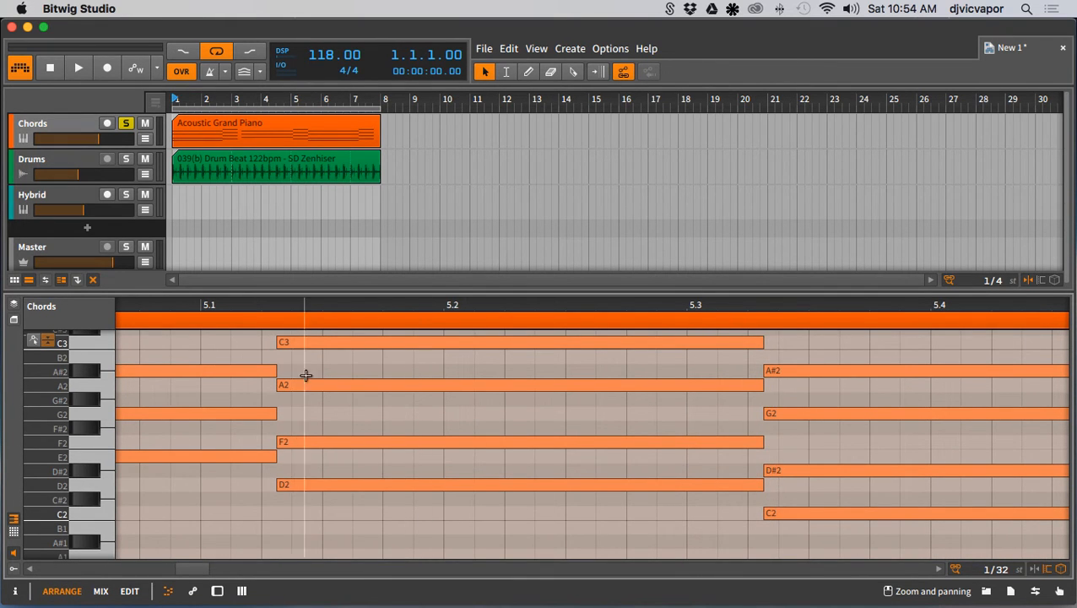
drag(337, 308, 317, 282)
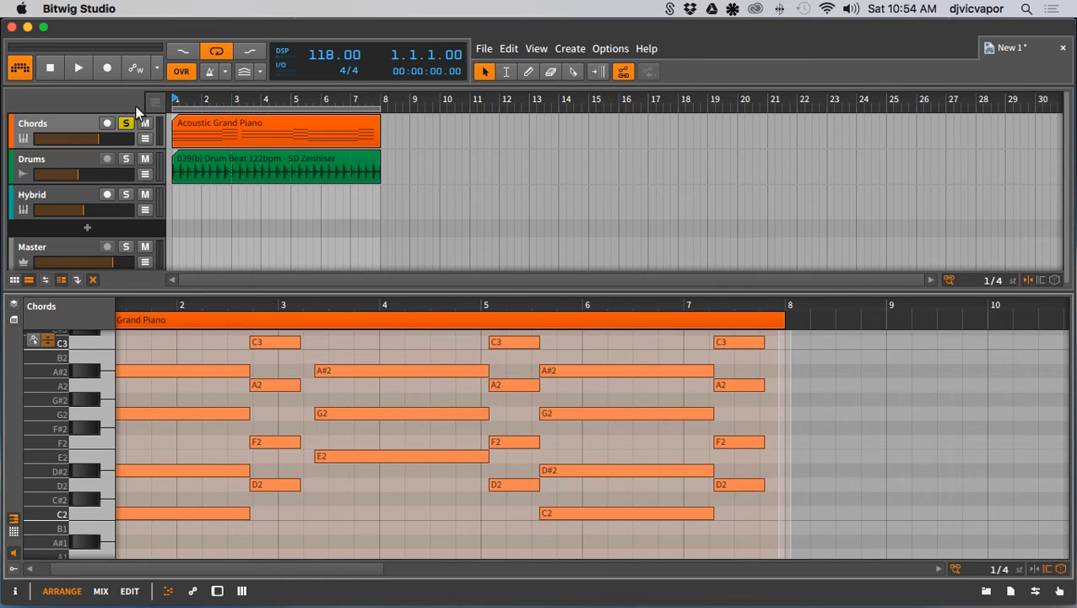
click(76, 68)
drag(198, 302, 303, 320)
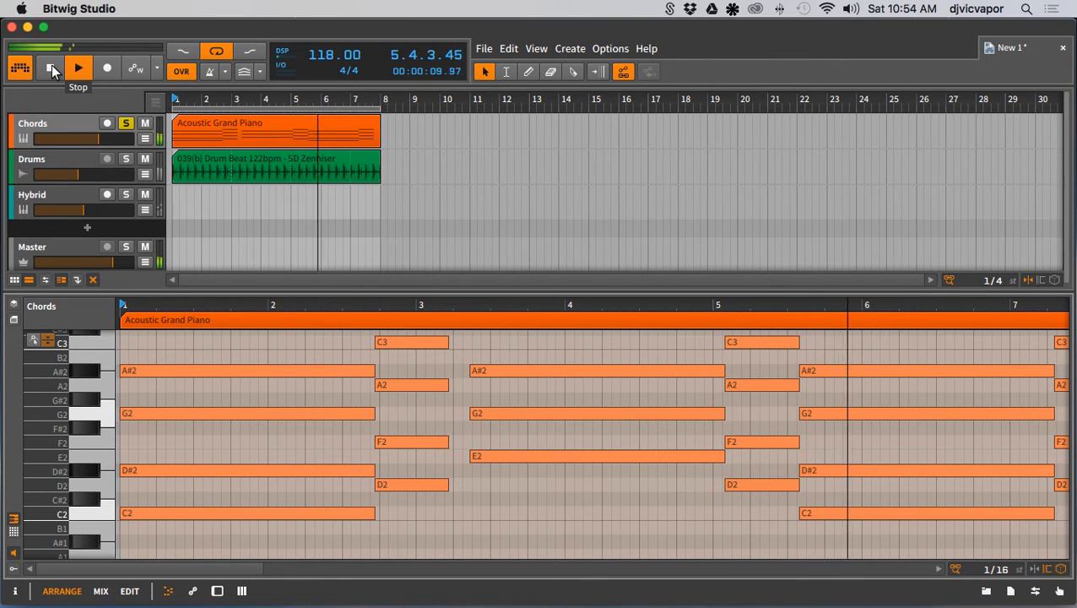
click(52, 65)
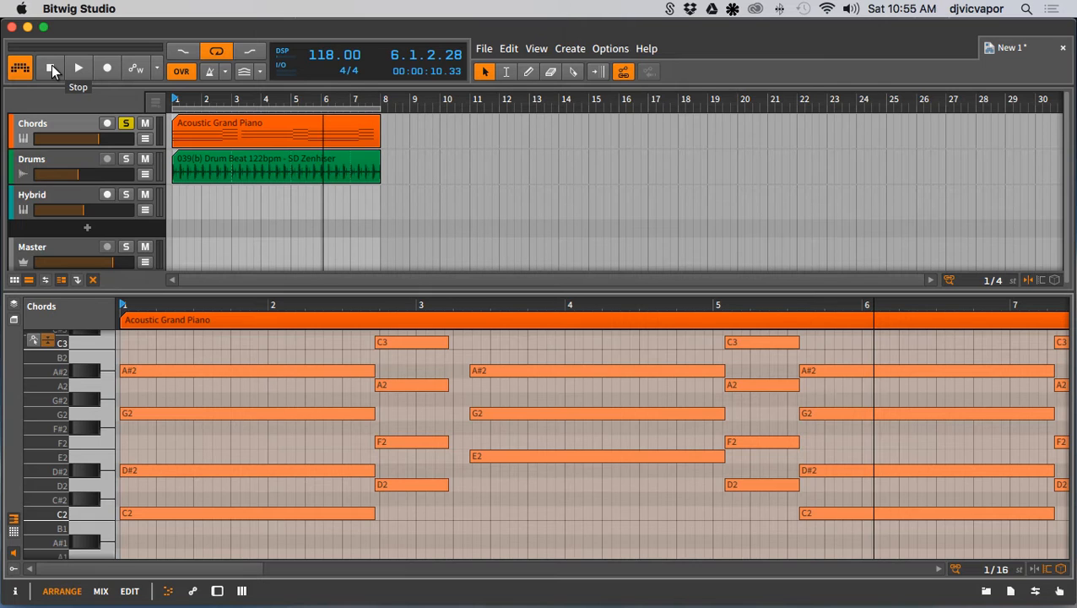
Select the chord clip and open the Quantize Time settings for its notes to examine the Humanize amount.
click(300, 319)
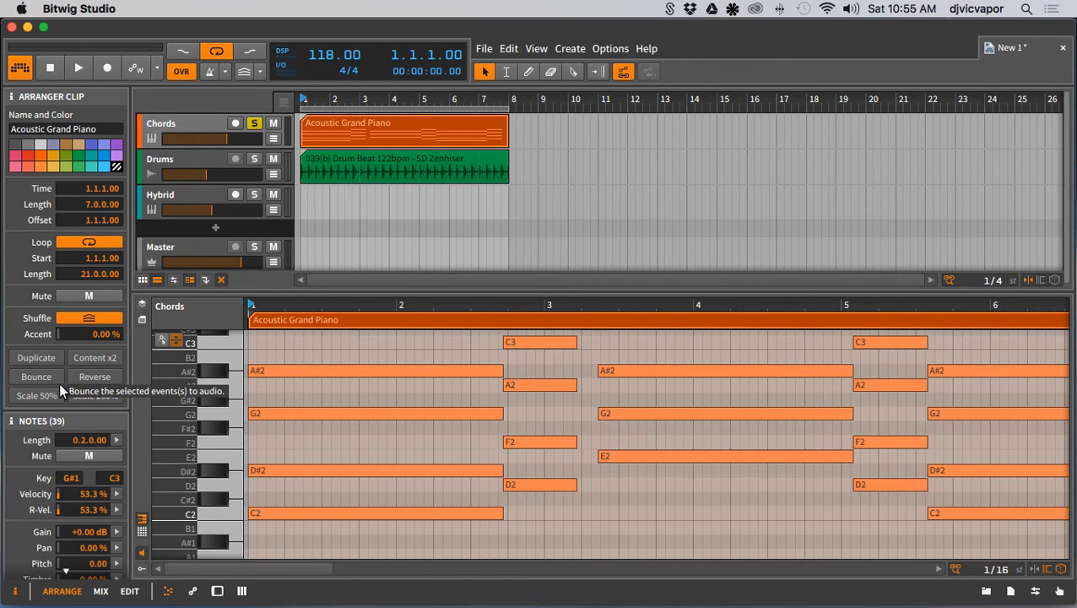
scroll(108, 404, down, 1)
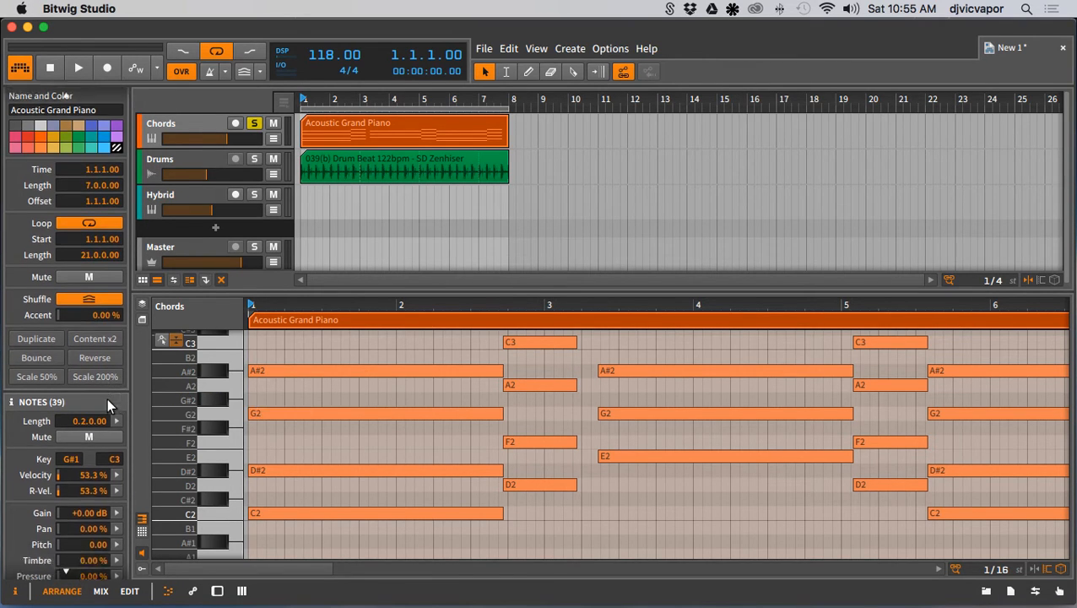
scroll(108, 404, down, 3)
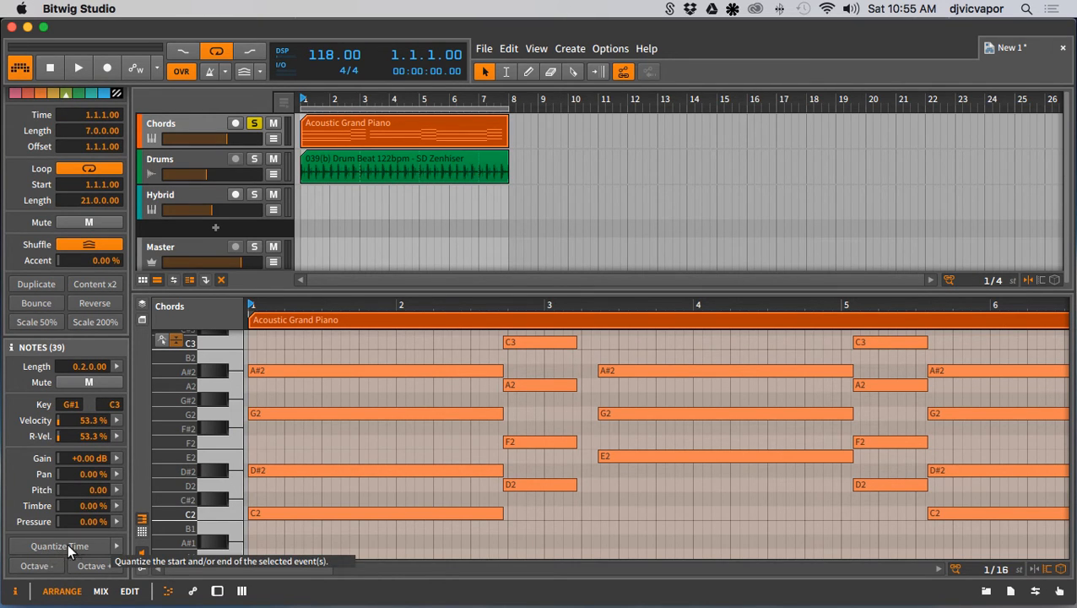
click(116, 546)
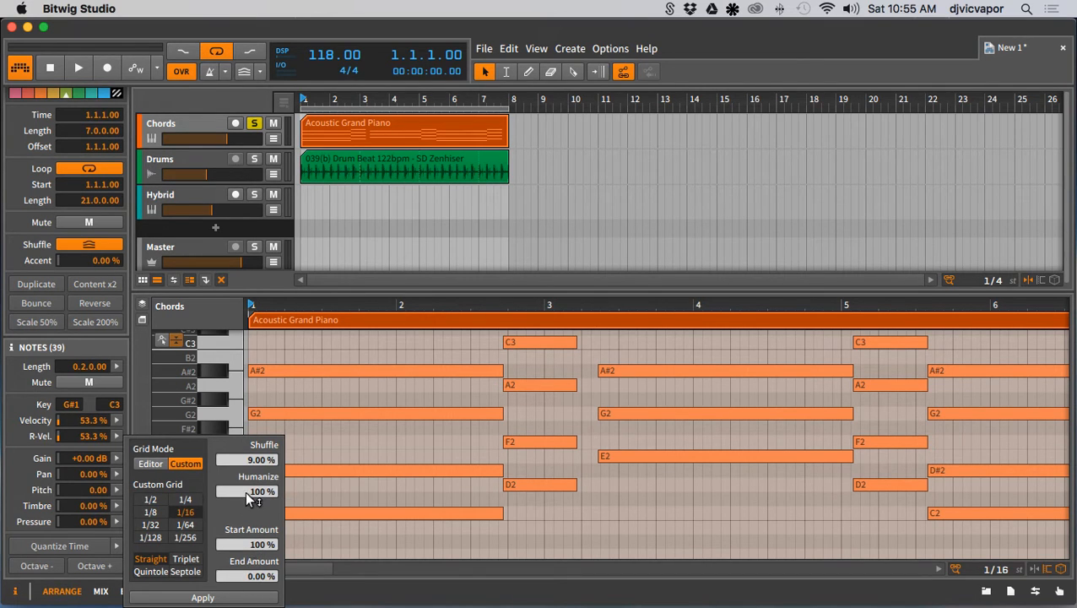
drag(252, 495, 252, 500)
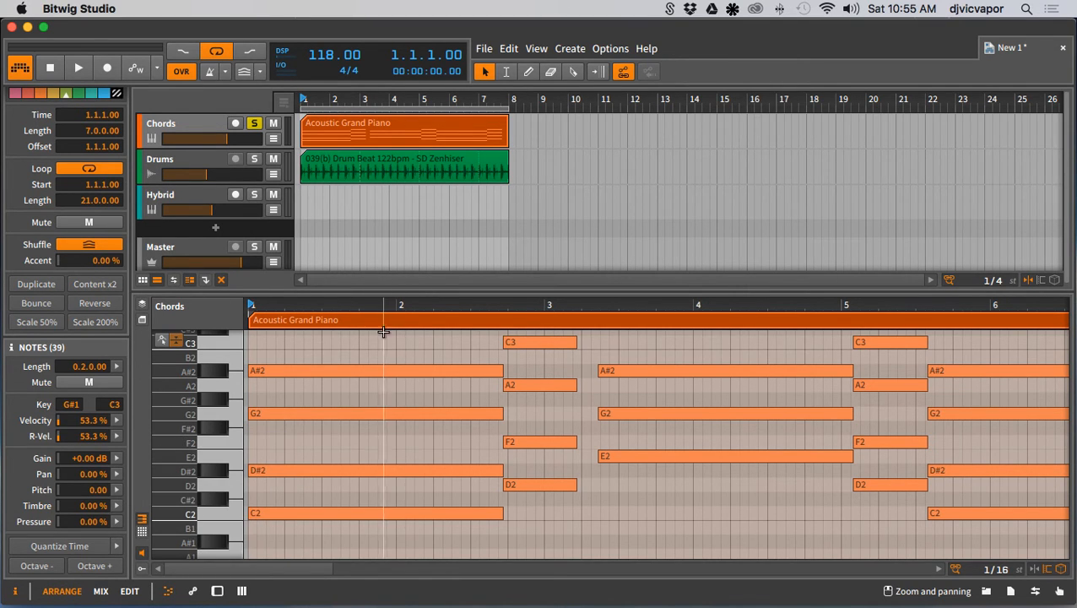
Enlarge the note editor, apply Quantize Time to the first chord with Shuffle 6.50% and Humanize 69.5%, and listen to it.
drag(382, 292, 386, 228)
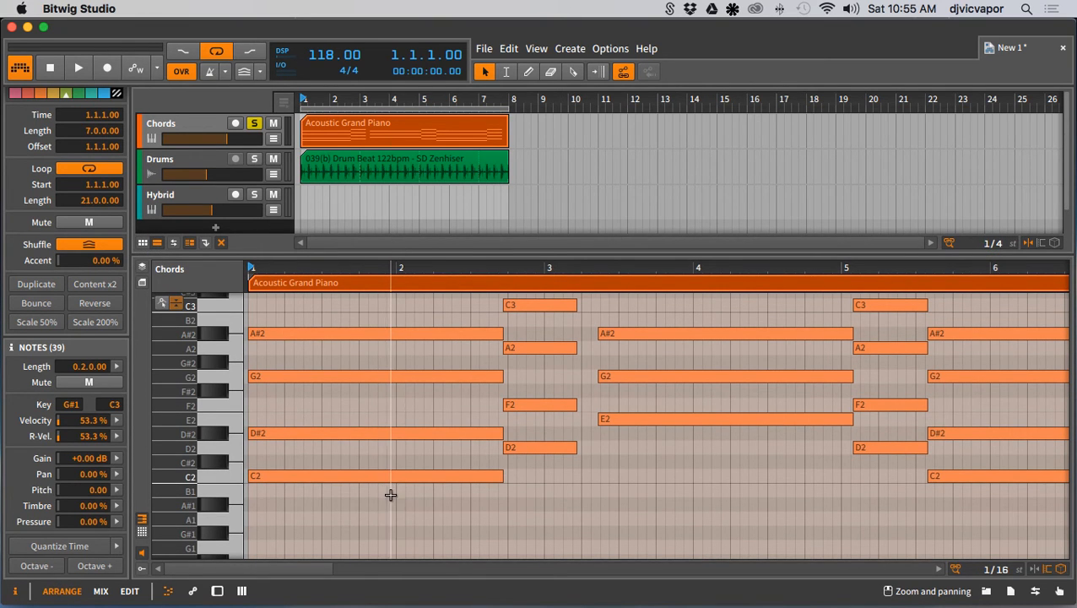
drag(385, 502, 418, 310)
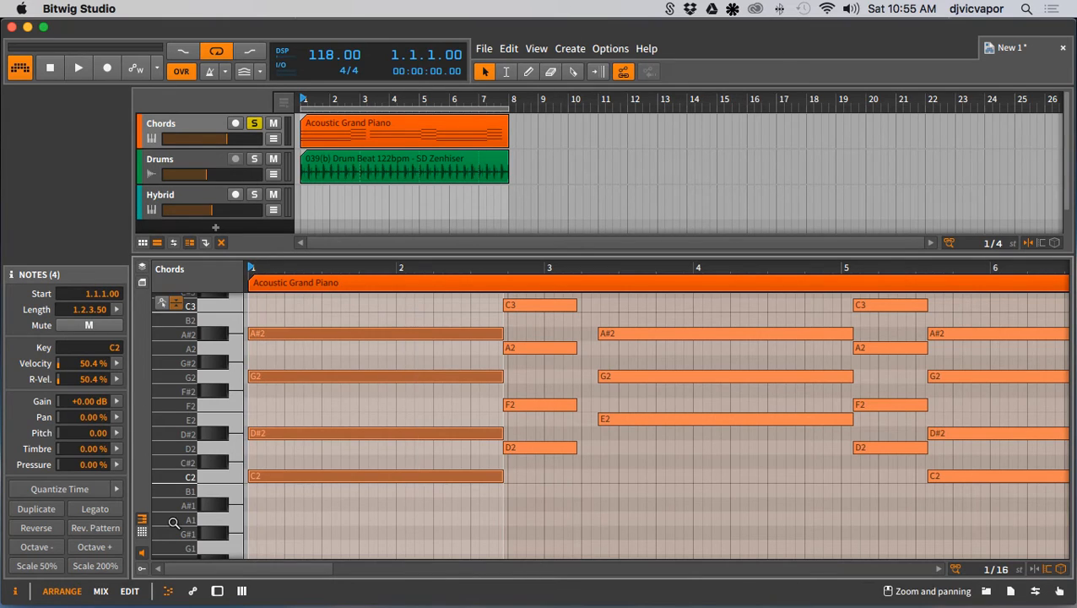
click(115, 488)
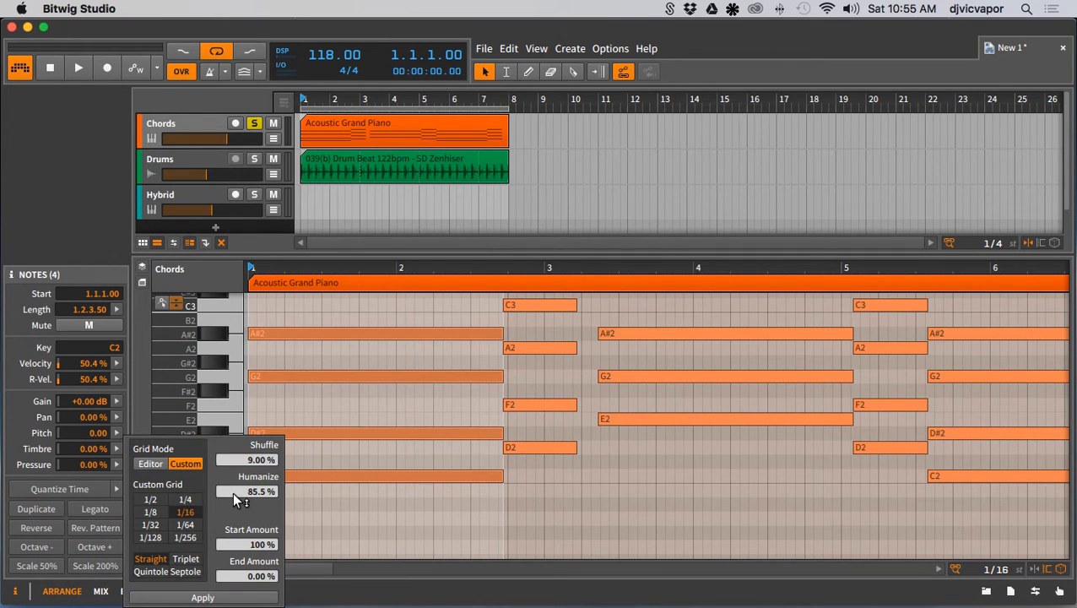
drag(234, 495, 234, 503)
click(234, 598)
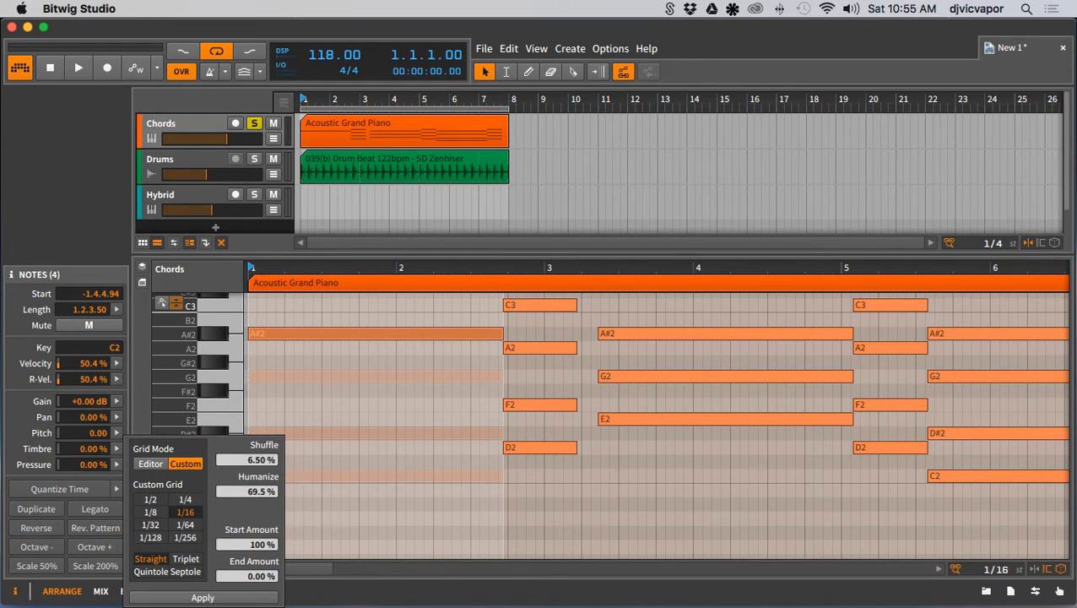
click(233, 597)
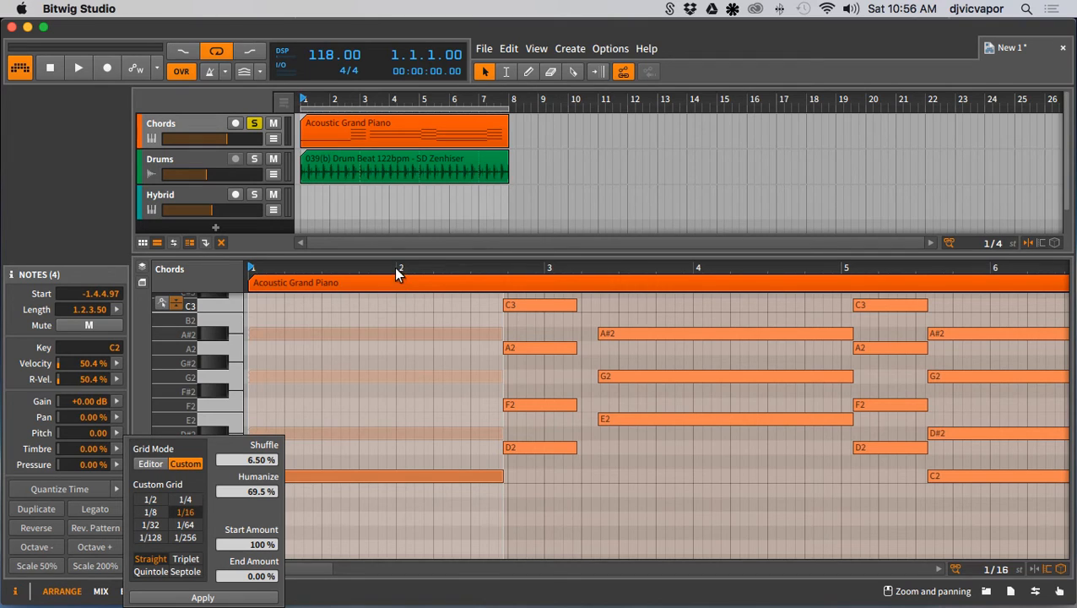
click(136, 389)
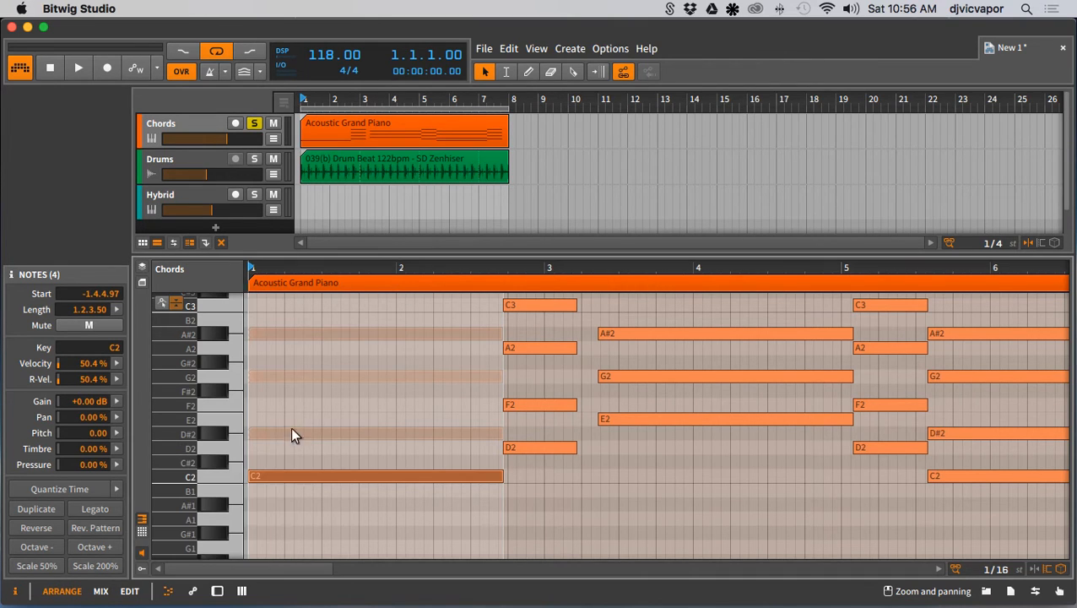
scroll(365, 444, up, 1)
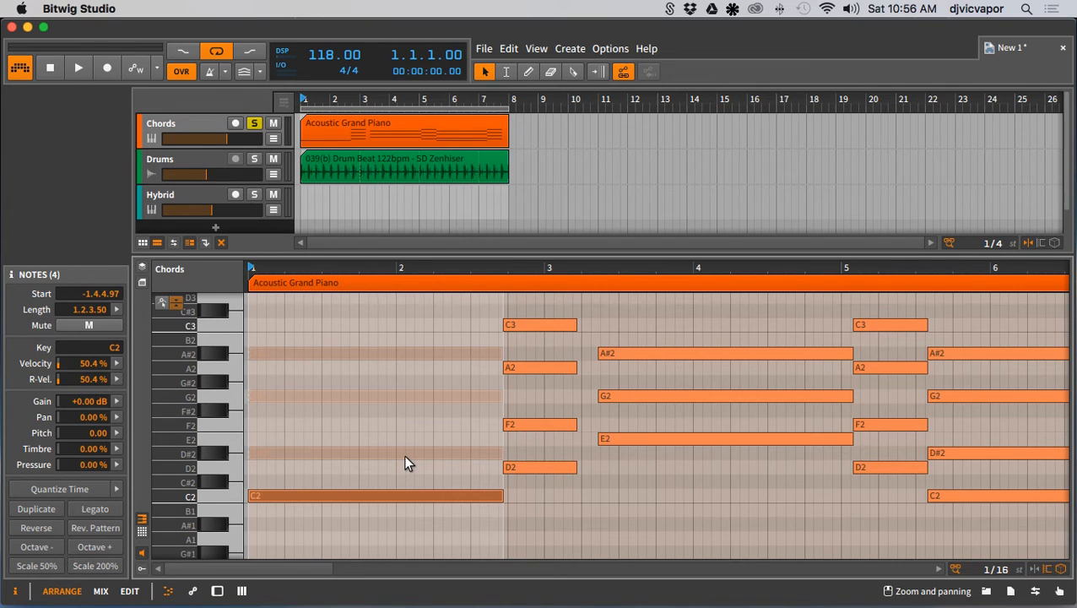
key(space)
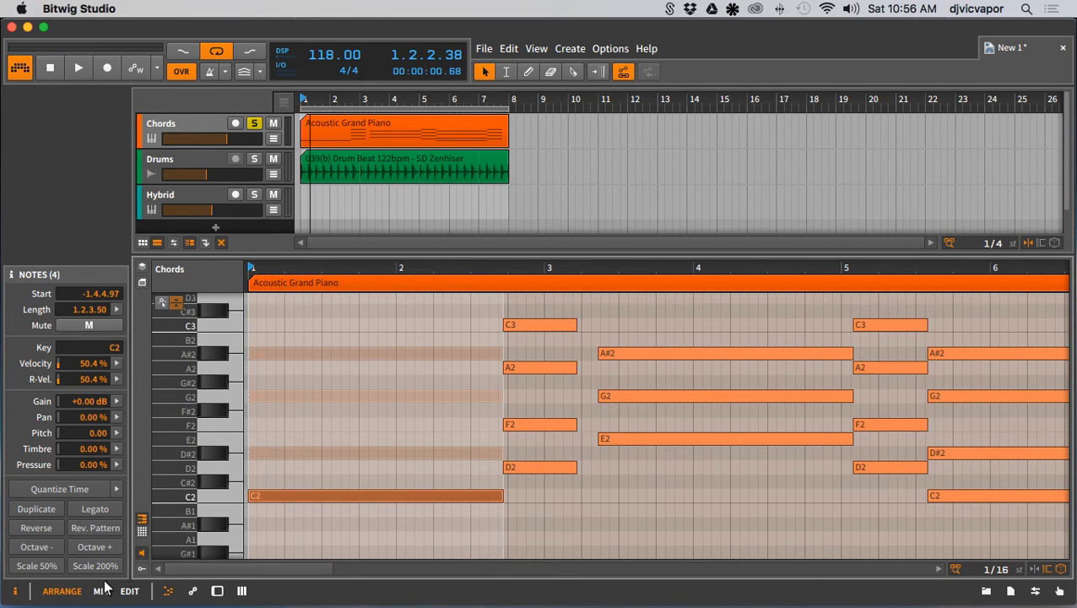
Apply Quantize Time to the first chord again with Humanize 99.5% and listen to it.
click(117, 488)
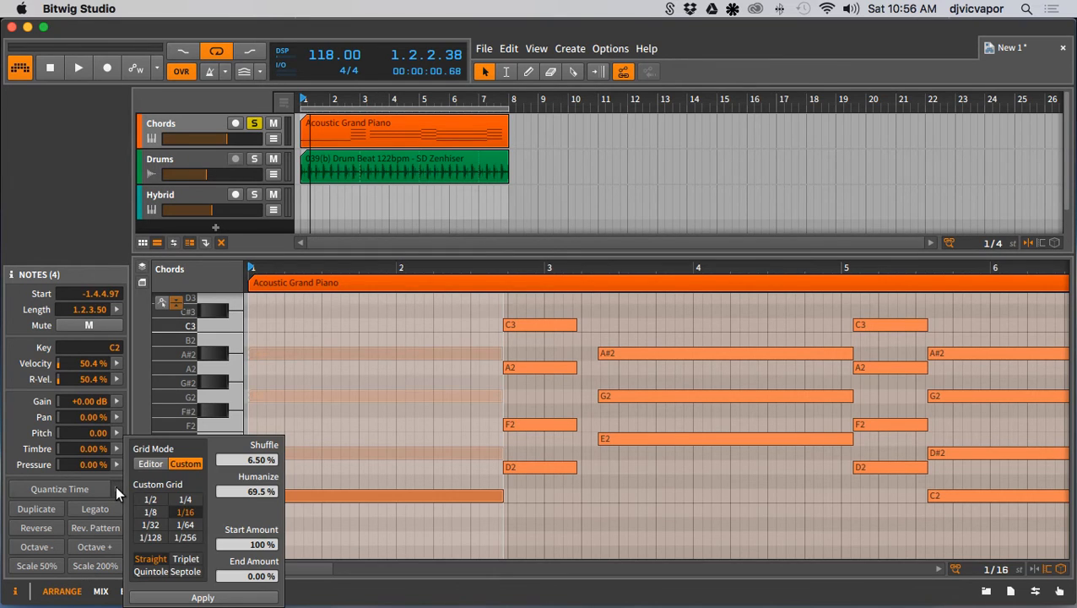
drag(232, 490, 232, 481)
click(239, 598)
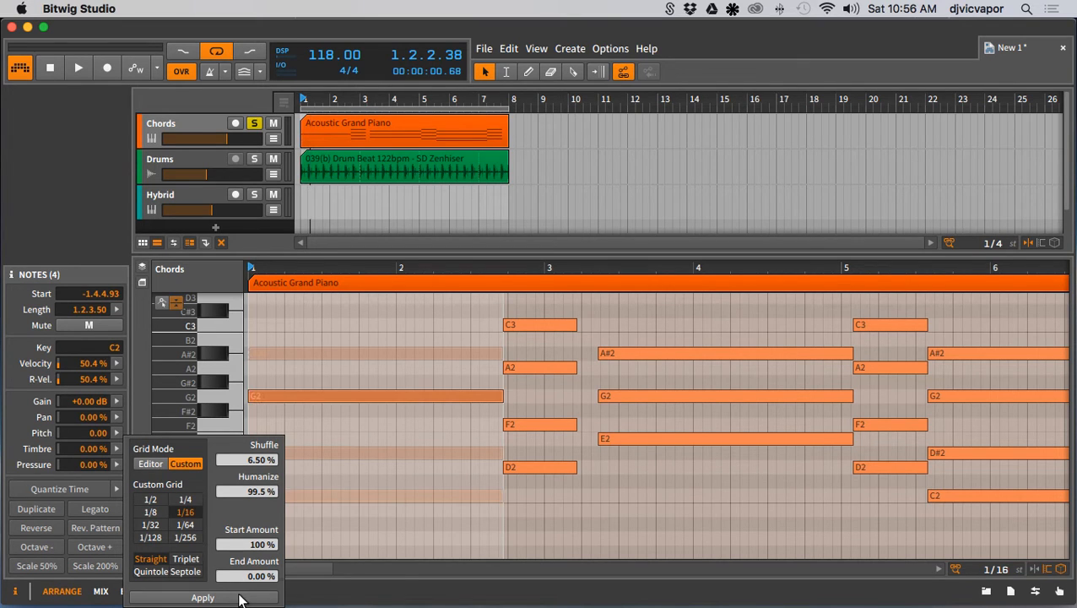
click(141, 420)
key(space)
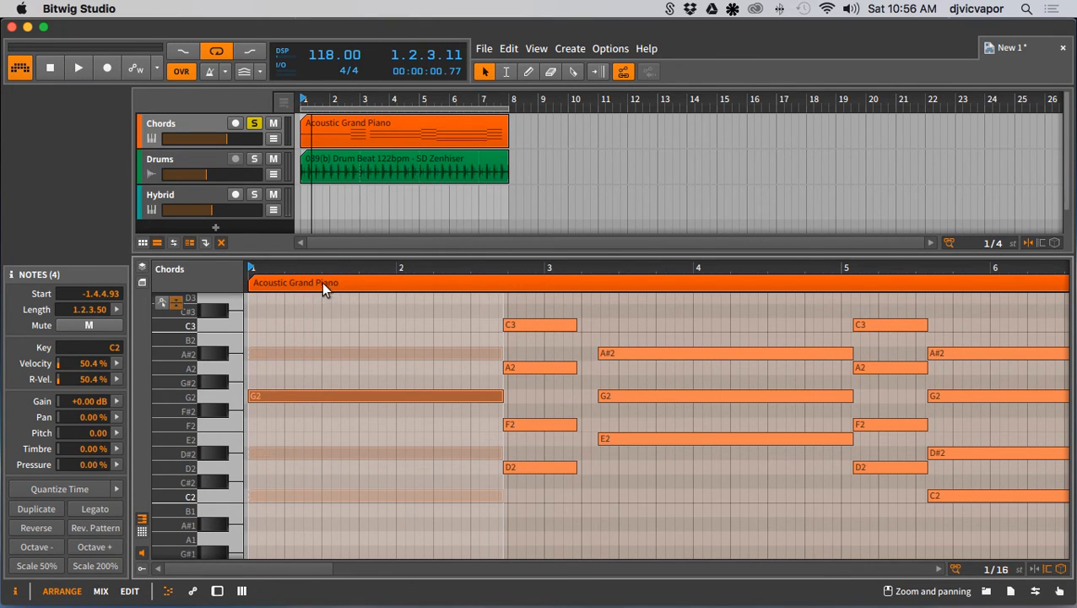
Undo all the Quantize Time changes made to the first chord's notes.
drag(328, 264, 328, 245)
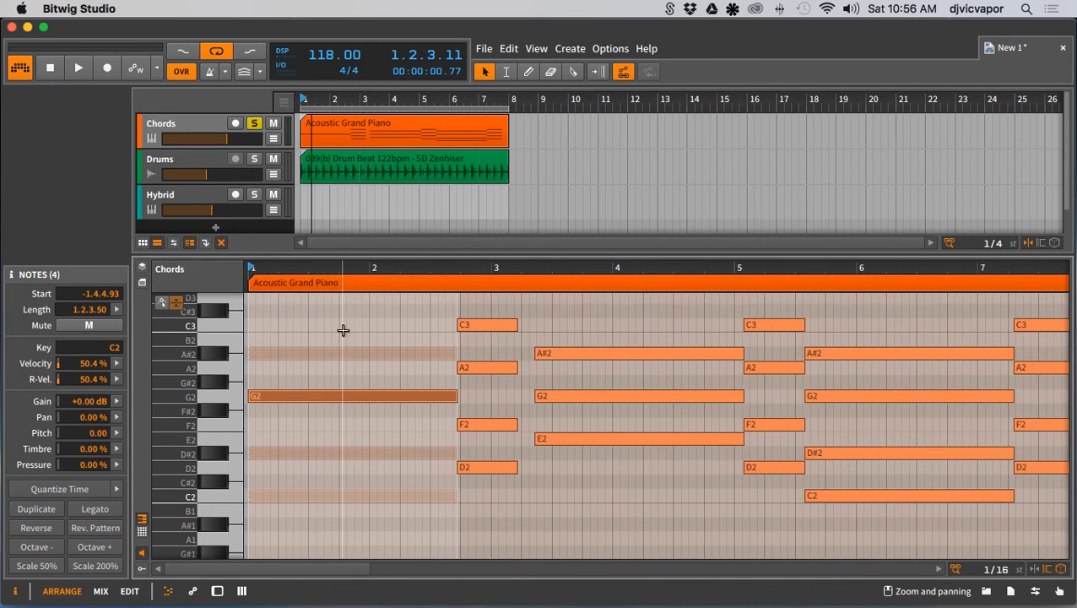
key(super+z)
key(super+z)
key(super+z)
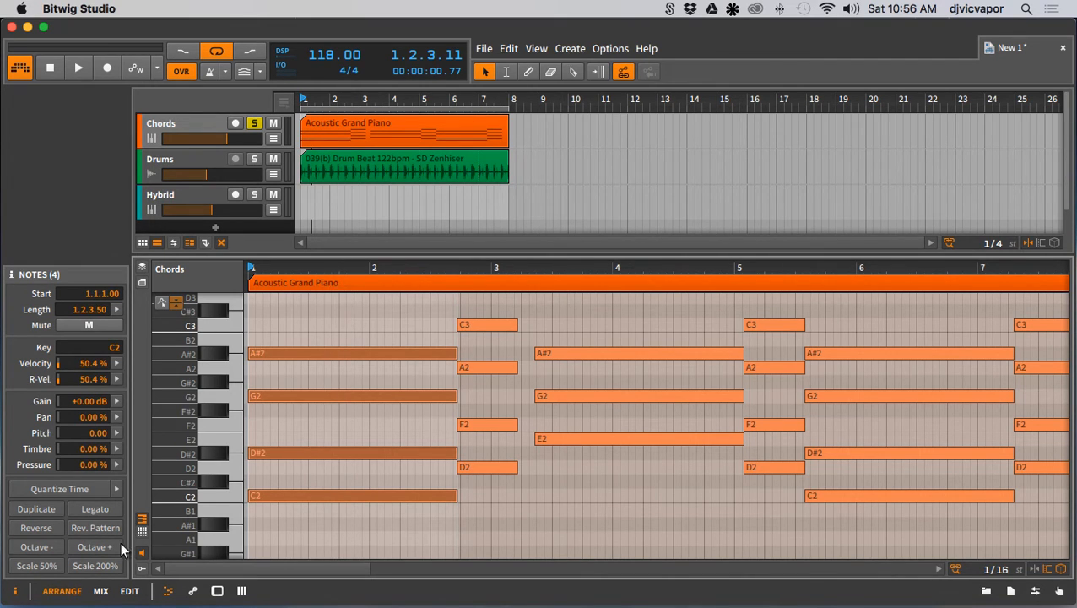
Apply Quantize Time to the first chord with Shuffle 0.00% and Humanize 88.5%.
click(118, 487)
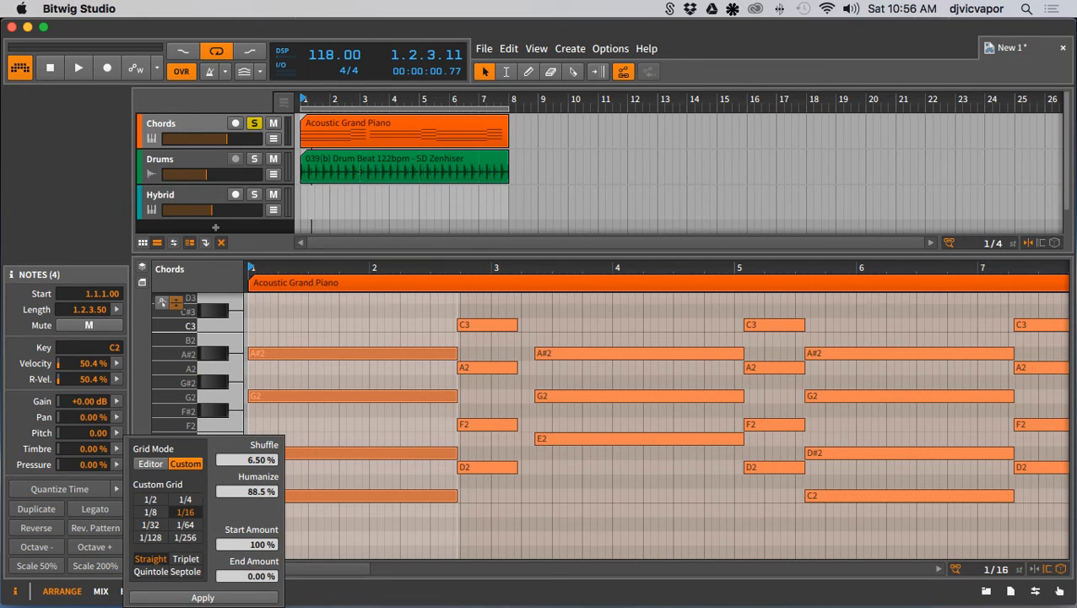
drag(246, 459, 246, 463)
click(226, 598)
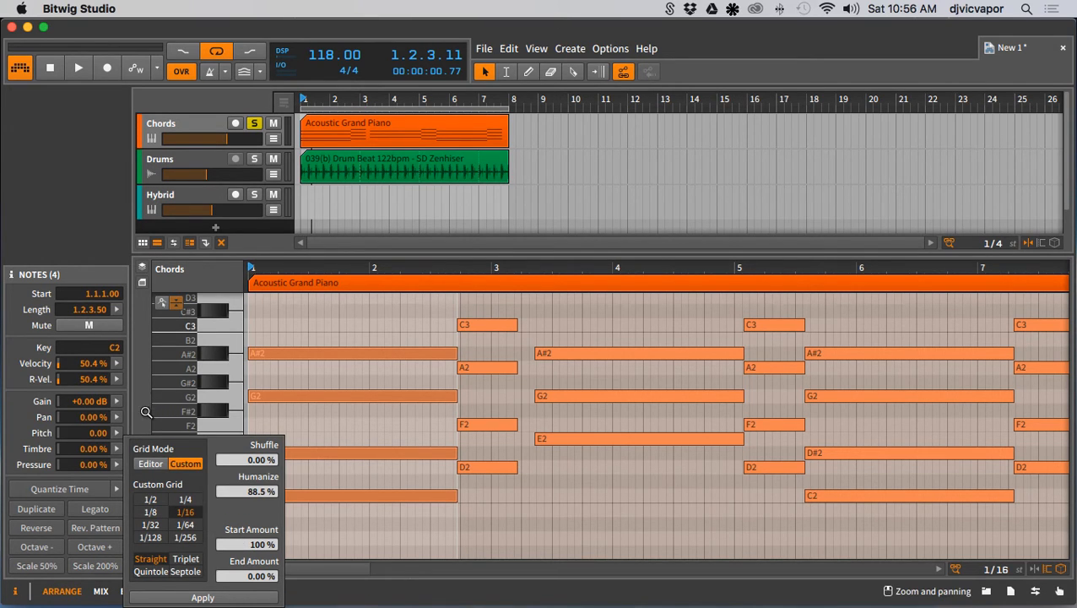
click(144, 412)
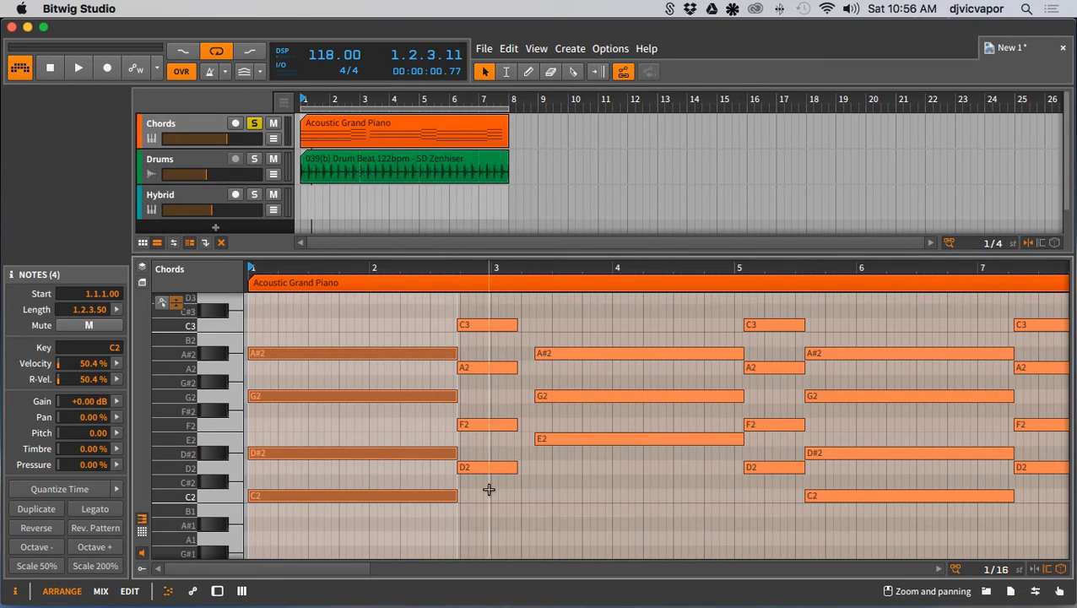
Select the short four-note chord just before bar 3 and apply Quantize Time to it with Humanize 92.0%.
drag(488, 504, 481, 308)
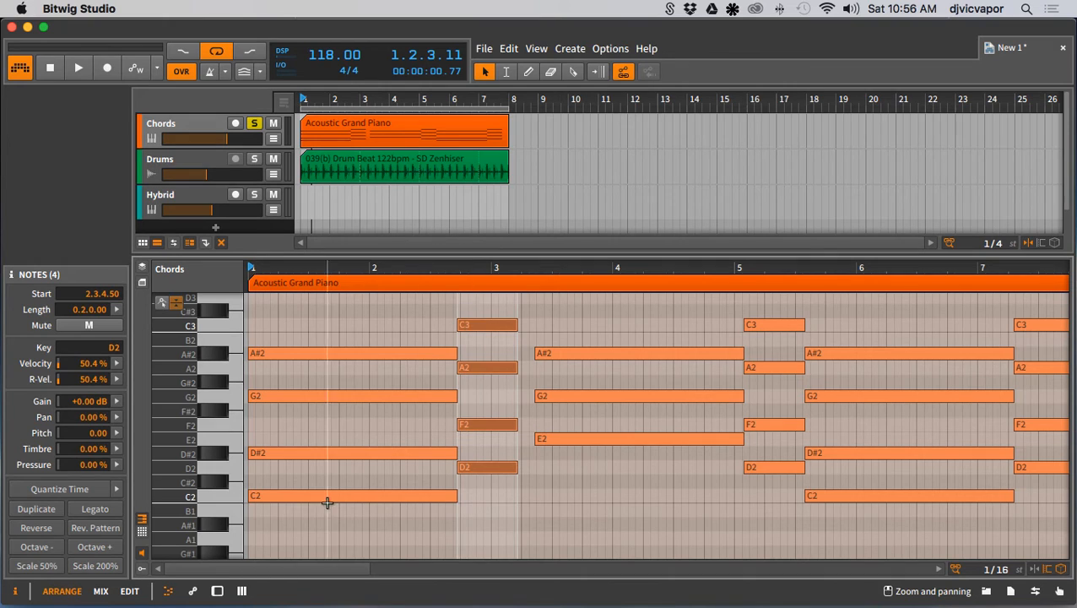
click(117, 488)
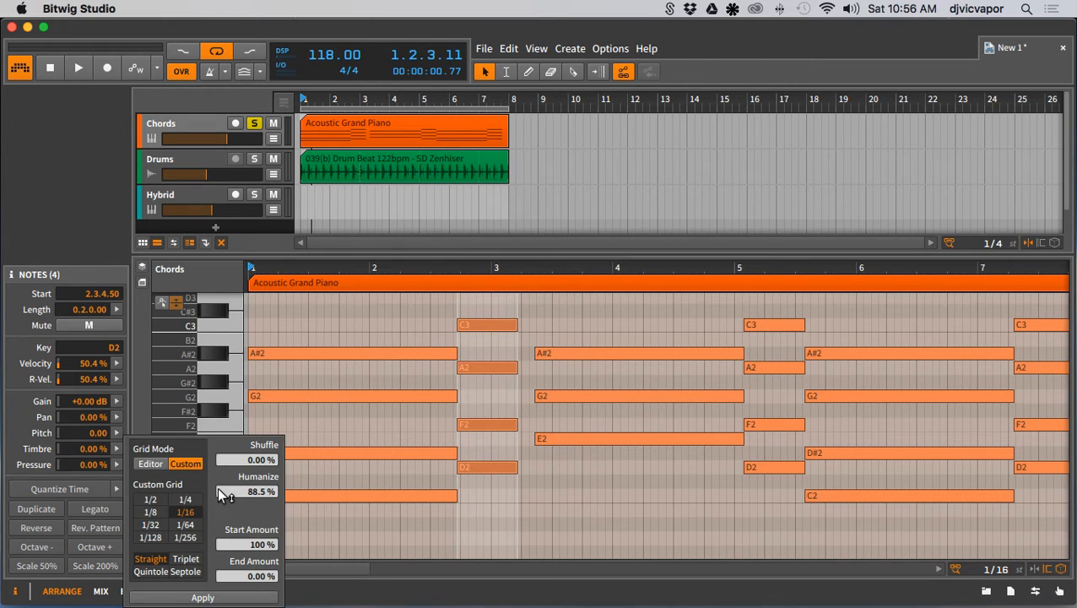
click(229, 597)
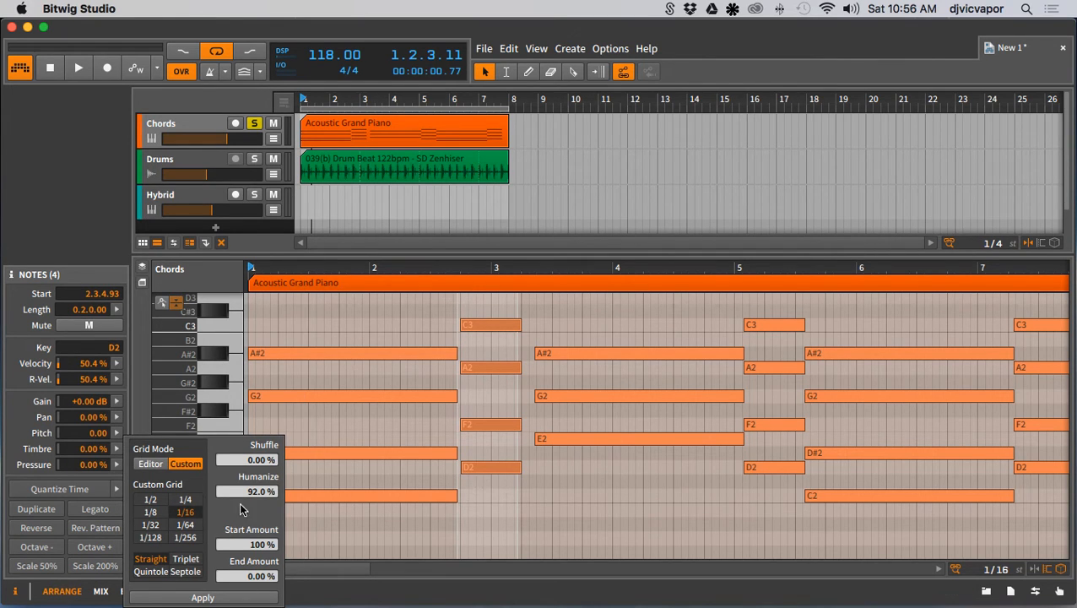
click(146, 400)
Select the long A#2, G2 and E2 chord starting in bar 3 and apply Quantize Time to it with Humanize 85.5%.
scroll(591, 365, down, 2)
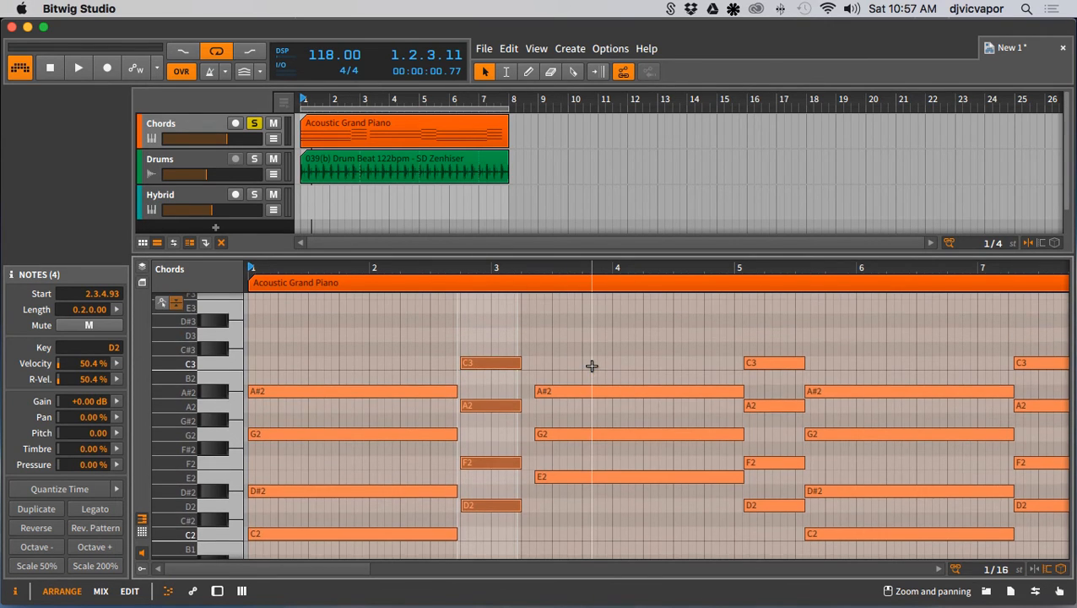
scroll(591, 362, down, 2)
scroll(590, 363, up, 3)
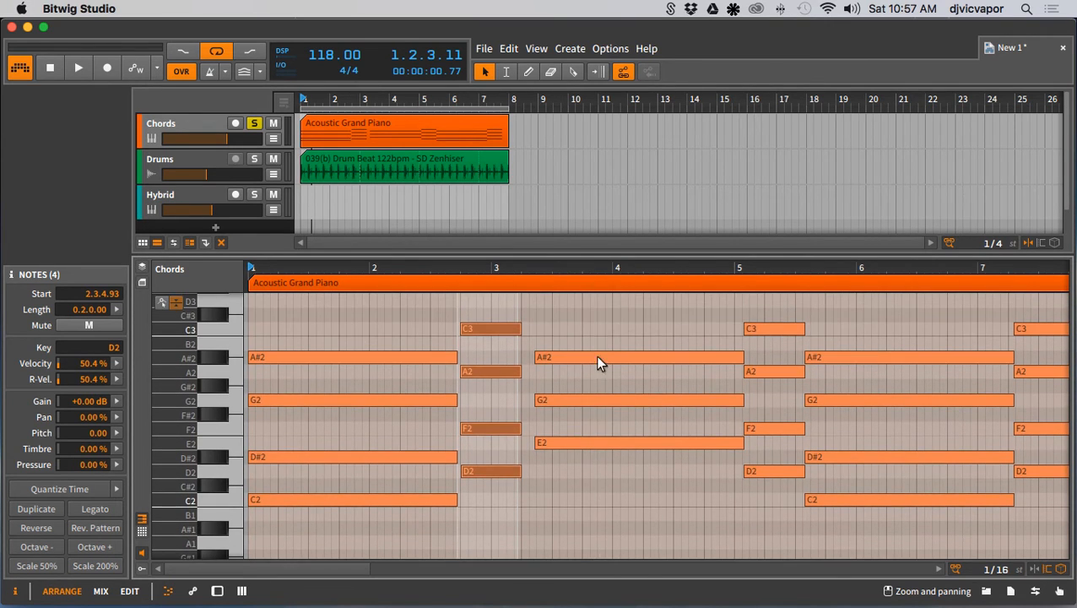
click(601, 329)
drag(600, 329, 601, 444)
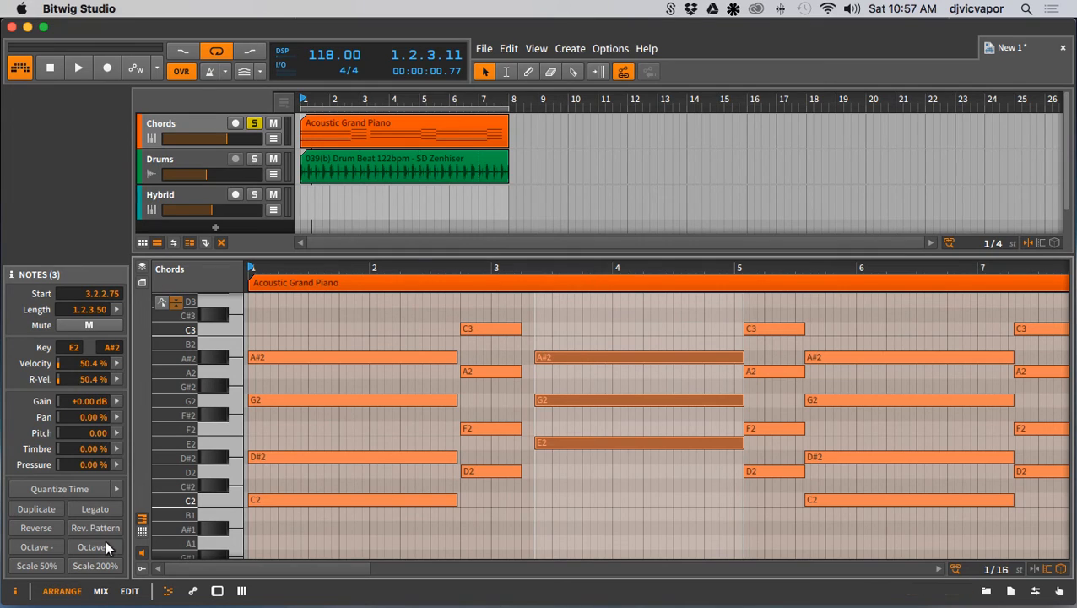
click(118, 487)
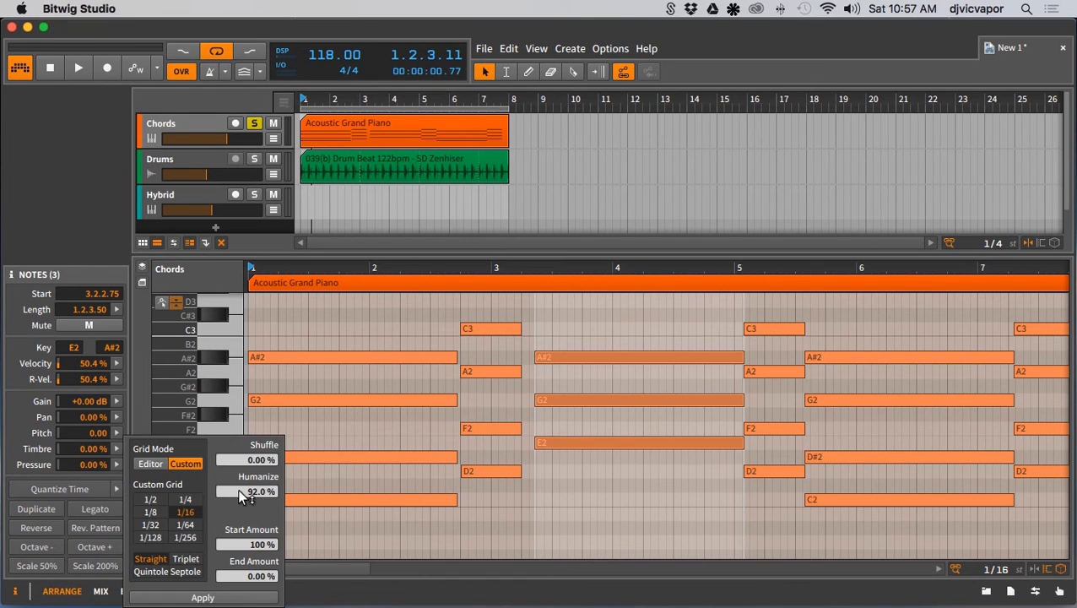
click(238, 597)
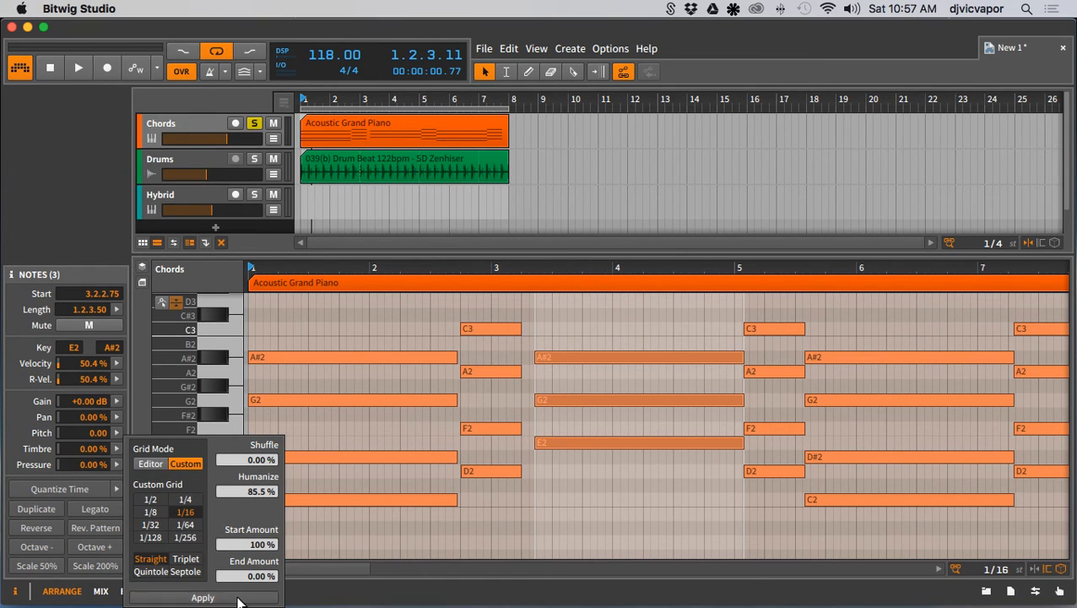
click(141, 413)
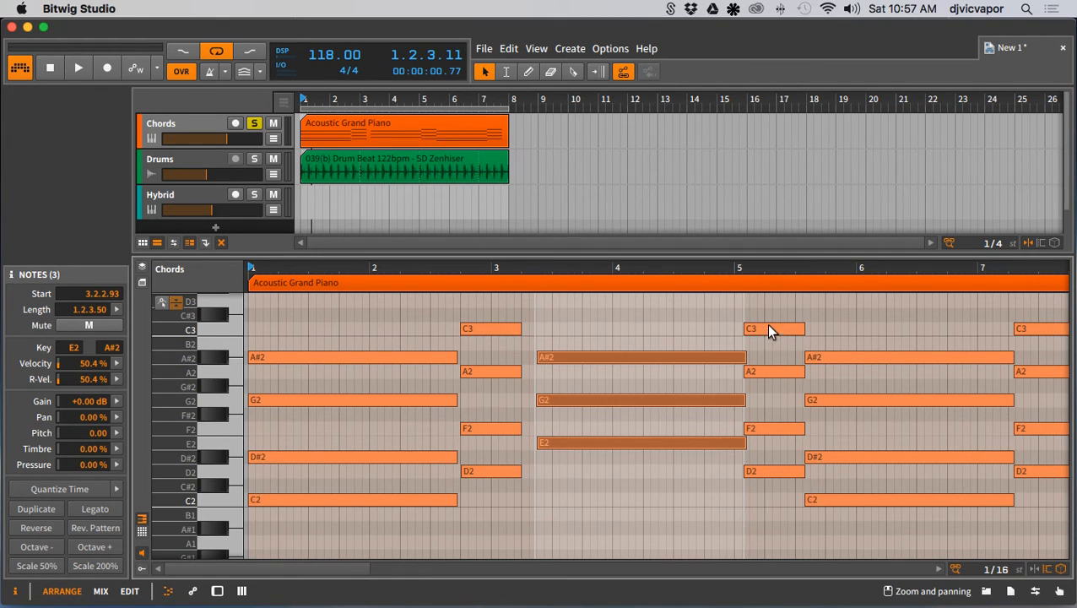
Select the short four-note chord at the start of bar 5 and apply Quantize Time to it with Humanize 81.0%.
drag(767, 307, 765, 488)
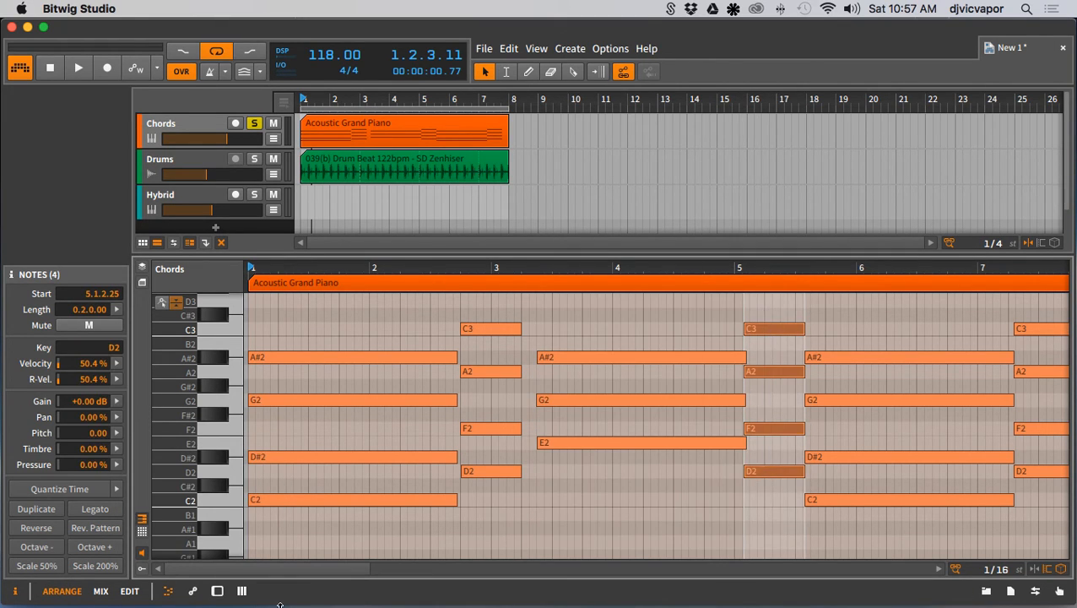
click(119, 488)
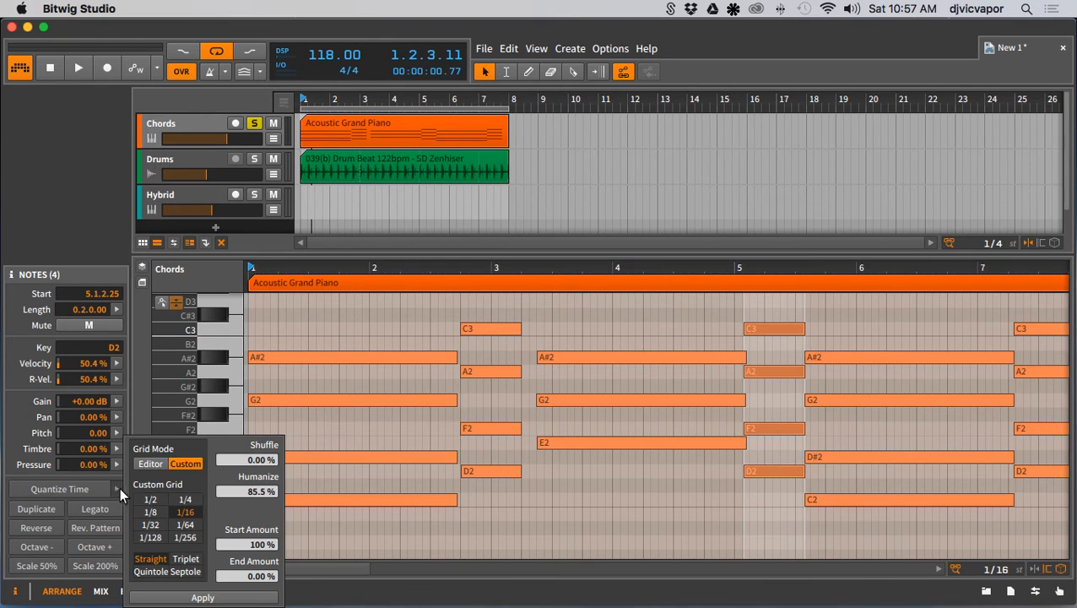
click(238, 597)
click(144, 393)
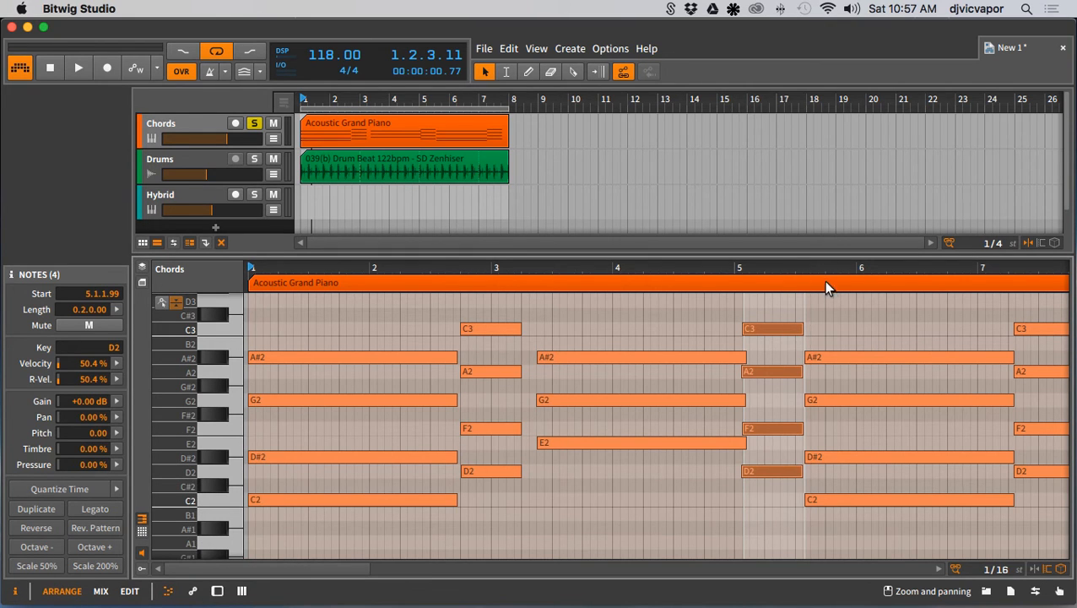
Select the long A#2, G2, D#2 and C2 chord starting in bar 5 and apply Quantize Time with Humanize 89.5%.
drag(825, 270, 737, 535)
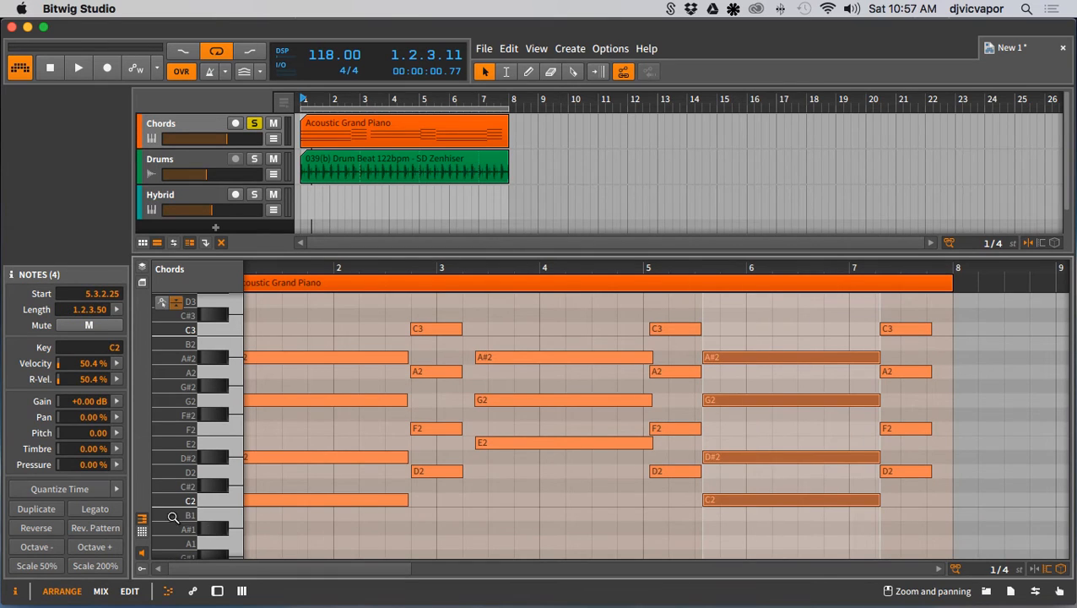
click(118, 489)
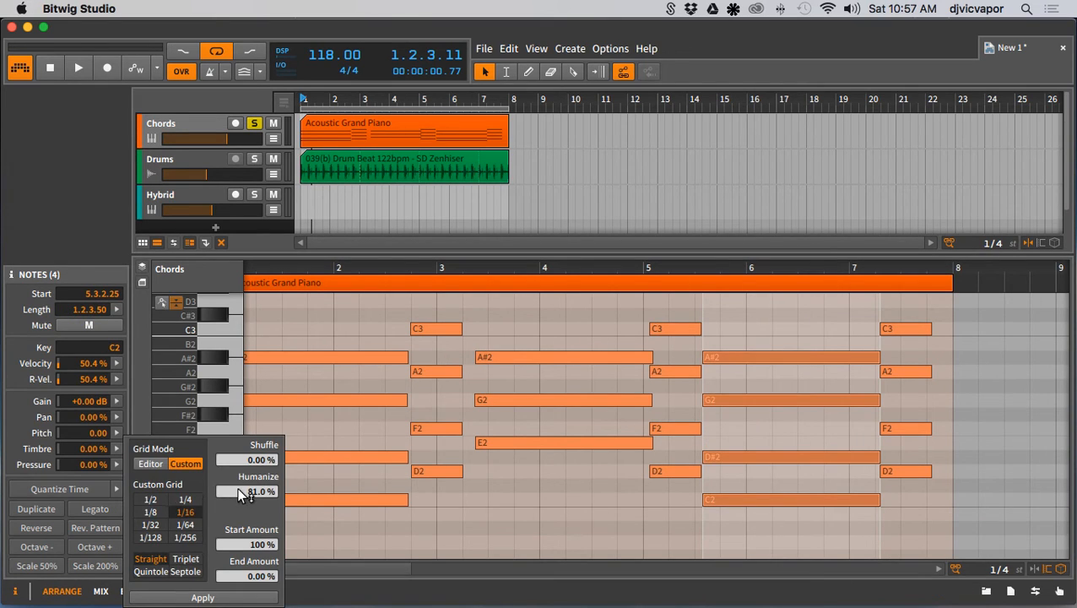
click(229, 598)
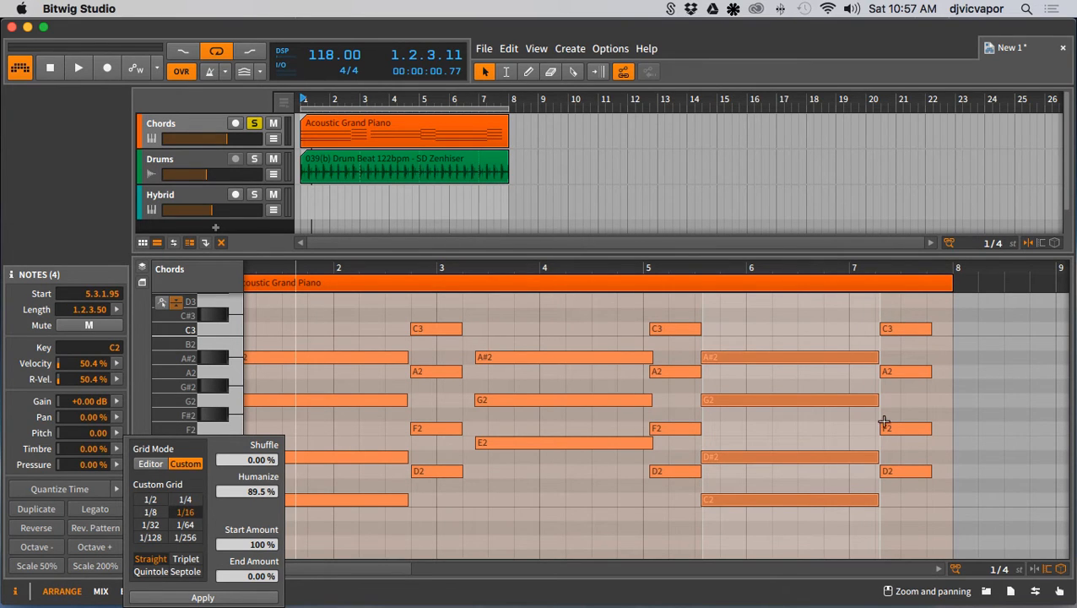
click(882, 491)
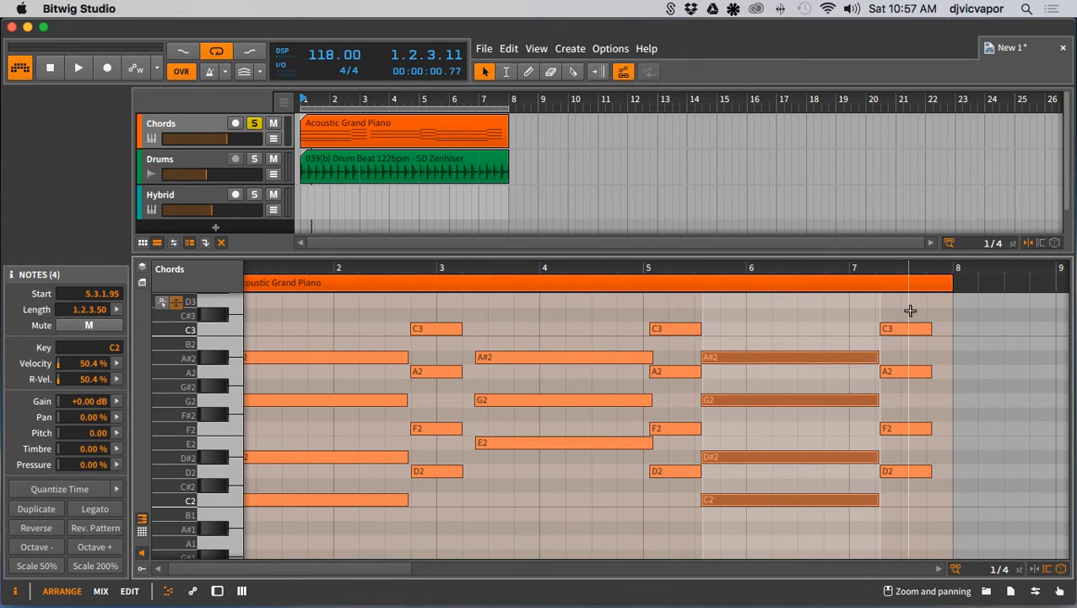
Select the last short chord in bar 7 and apply Quantize Time with humanizing to its notes.
drag(909, 307, 894, 519)
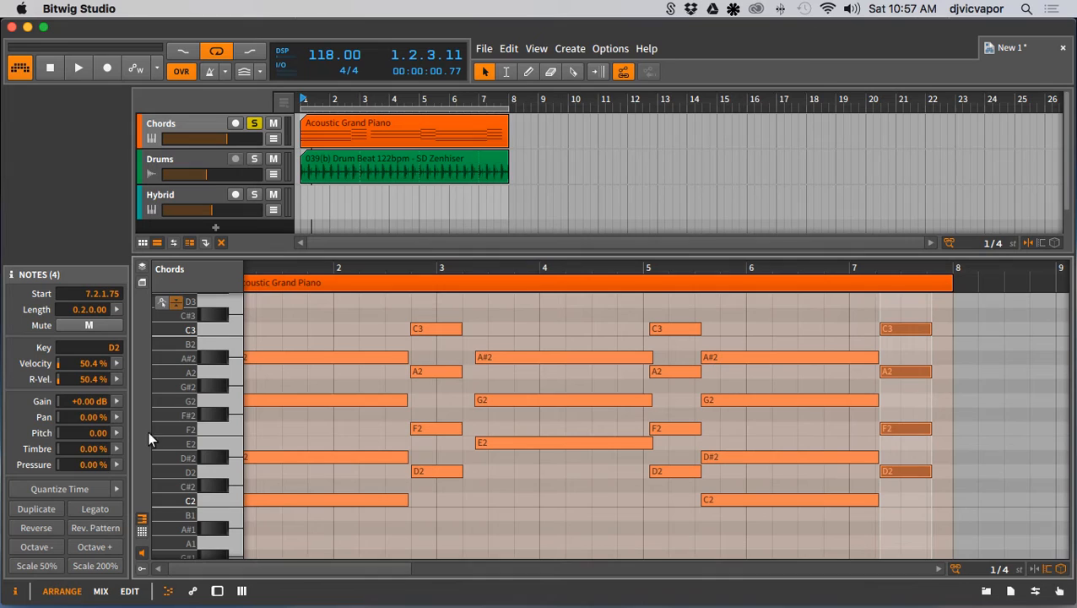
click(117, 488)
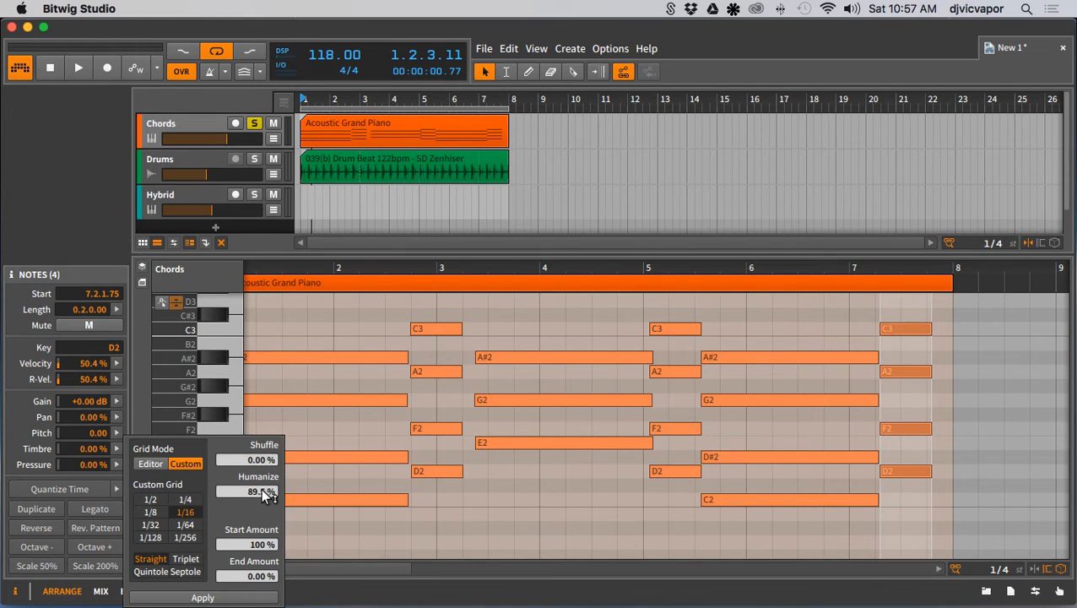
click(206, 598)
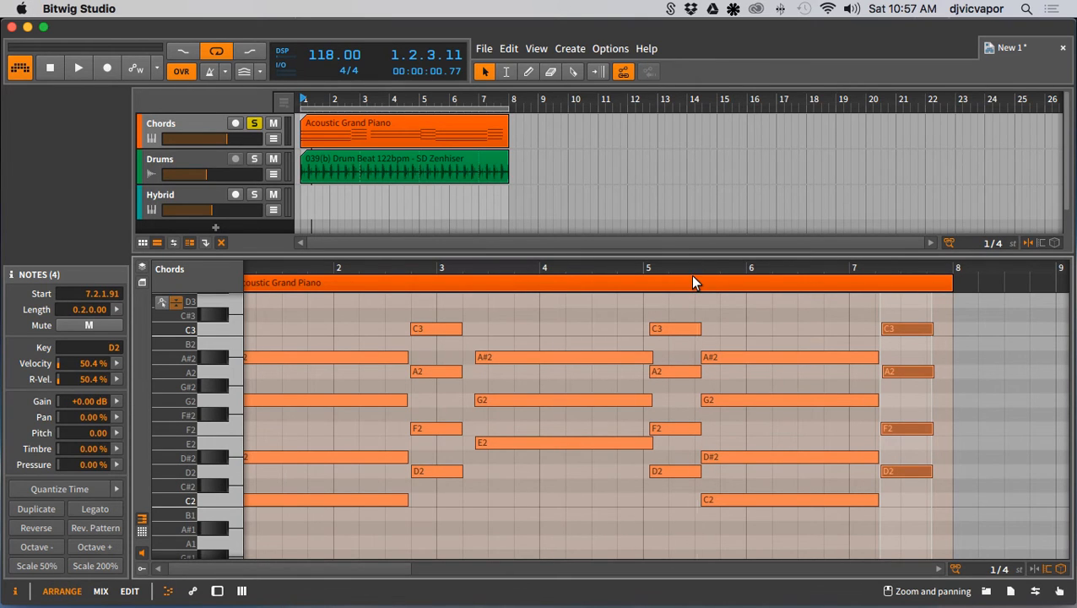
Hide the inspector, examine the staggered note starts around bar 5.3.2 up close, and listen to the soloed Chords track.
click(15, 590)
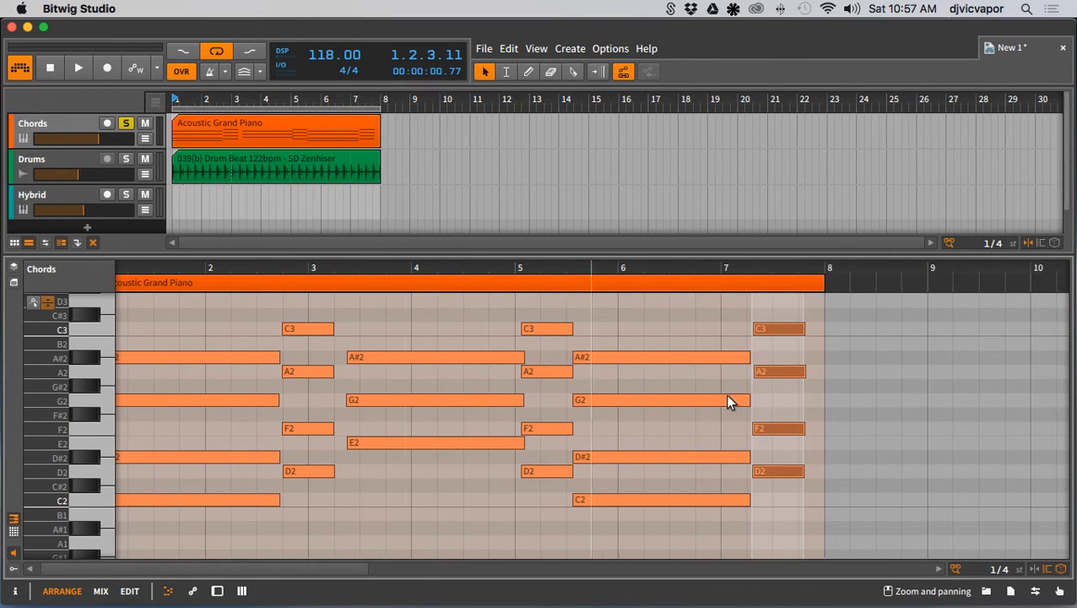
drag(578, 269, 593, 336)
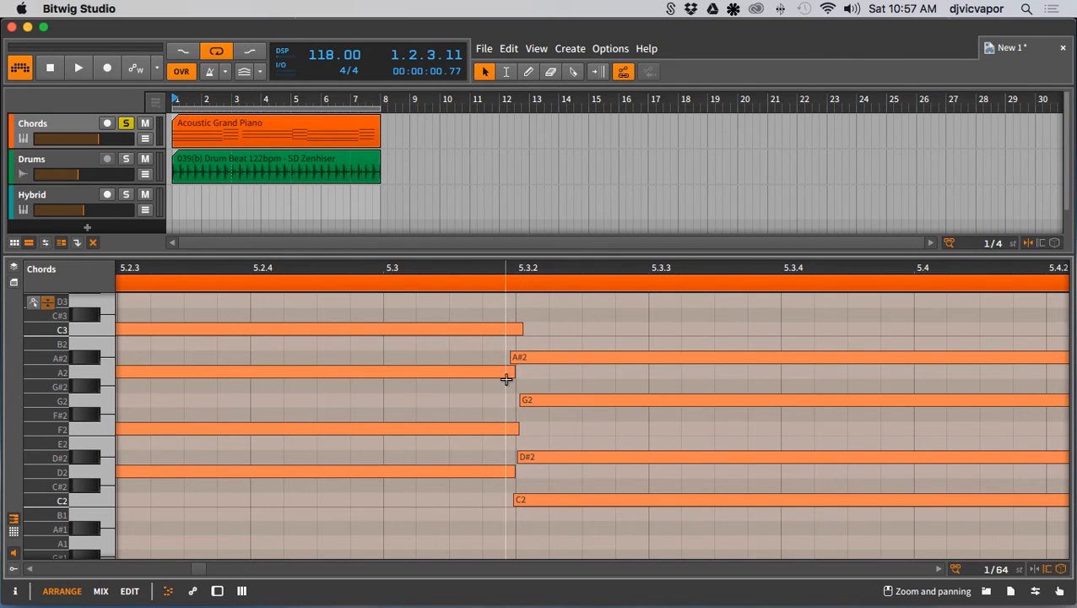
drag(526, 267, 650, 236)
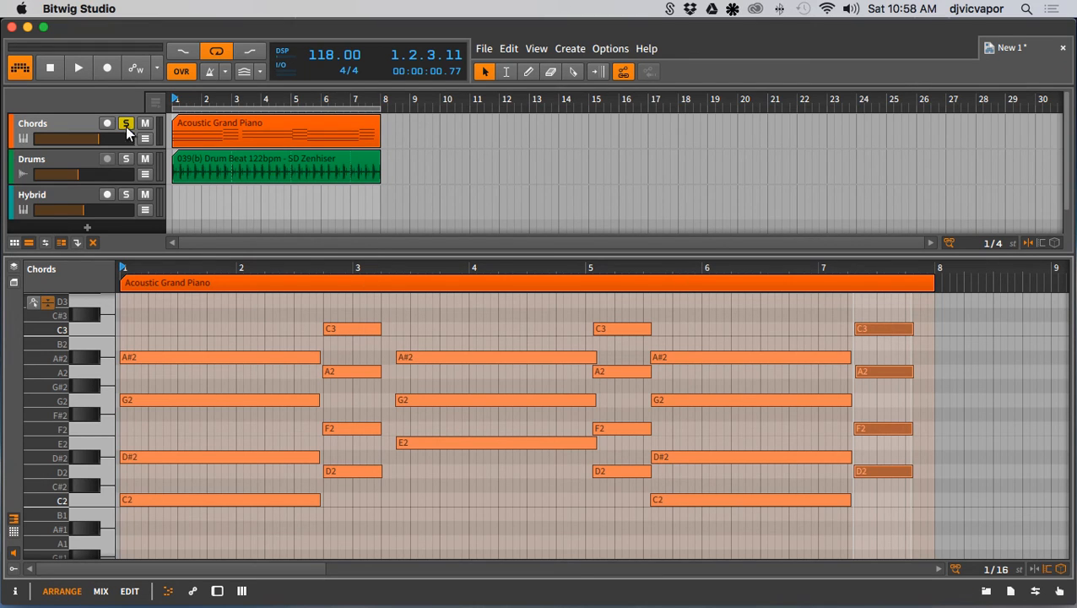
click(72, 67)
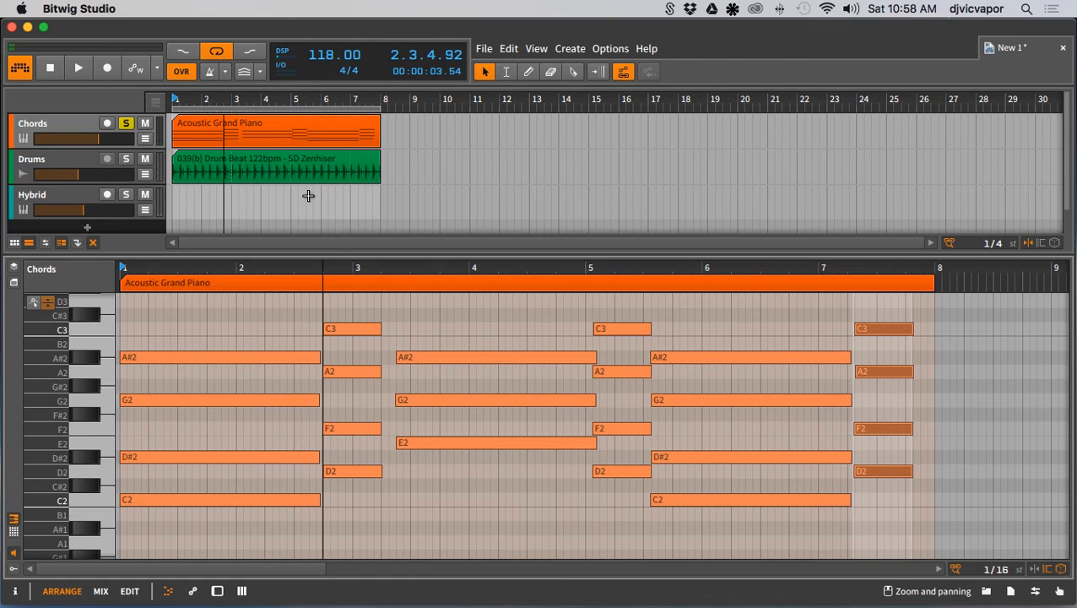
Enlarge the arranger area and listen to the Hybrid track soloed in place of Chords.
drag(334, 256, 344, 405)
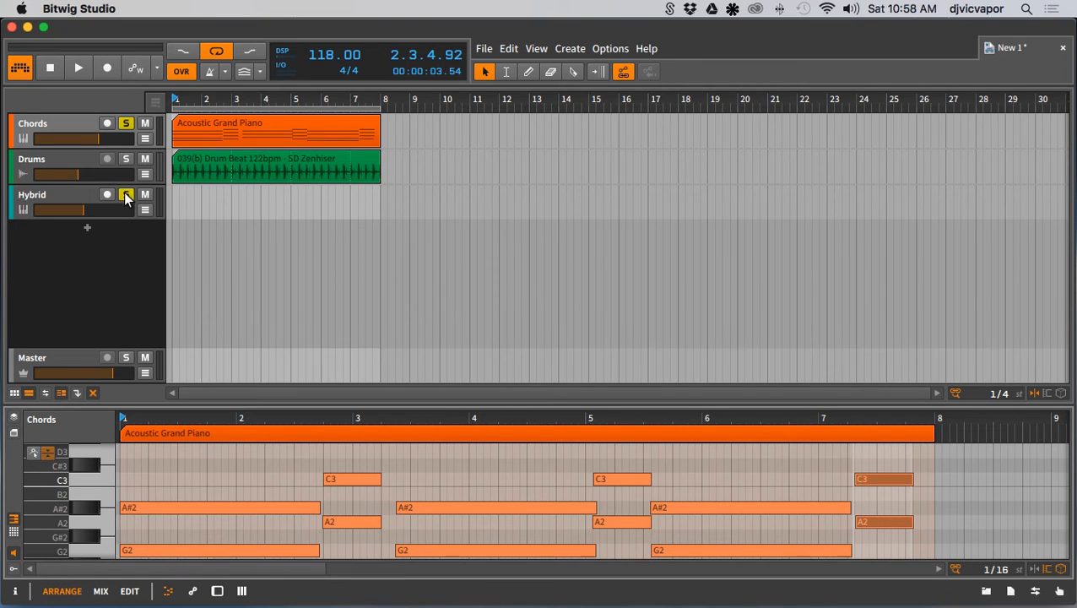
key(space)
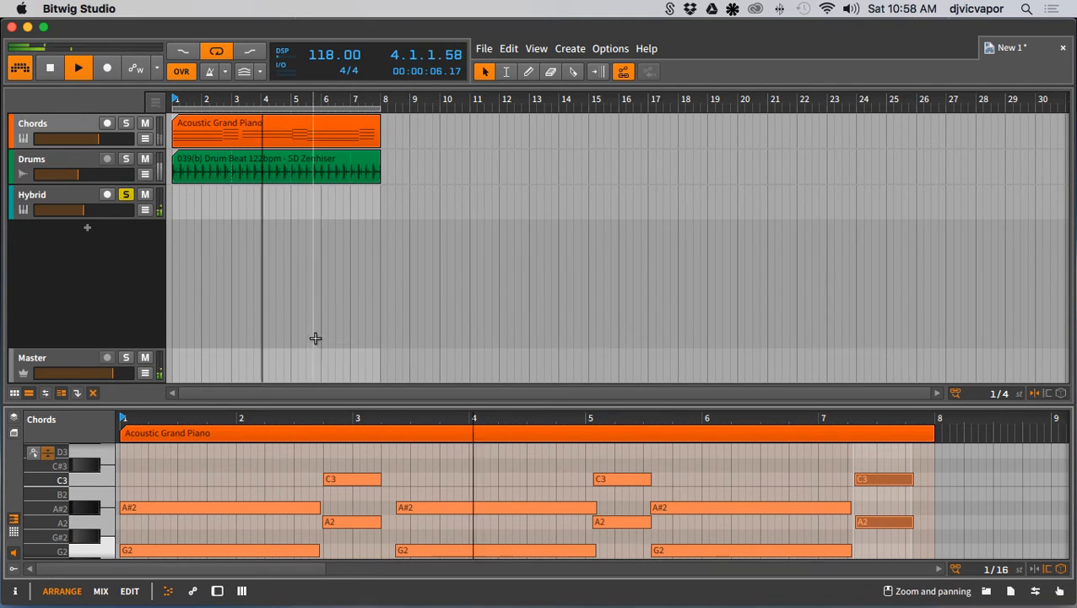
drag(360, 404, 338, 412)
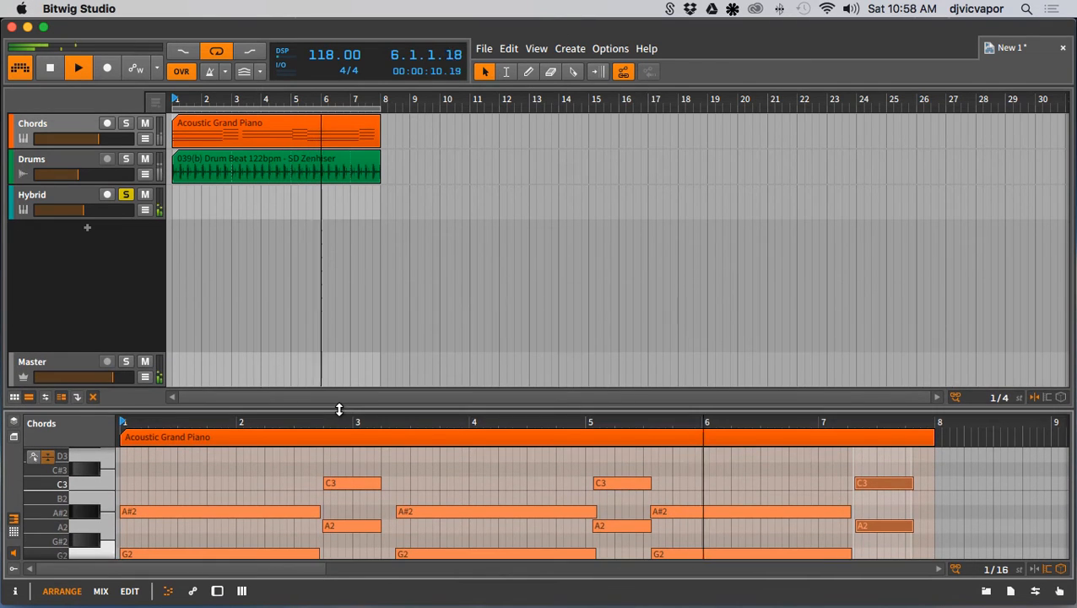
Show the Hybrid track's device chain, adjust the Arpeggiator's Mode macro, and start playback to hear it.
double_click(90, 198)
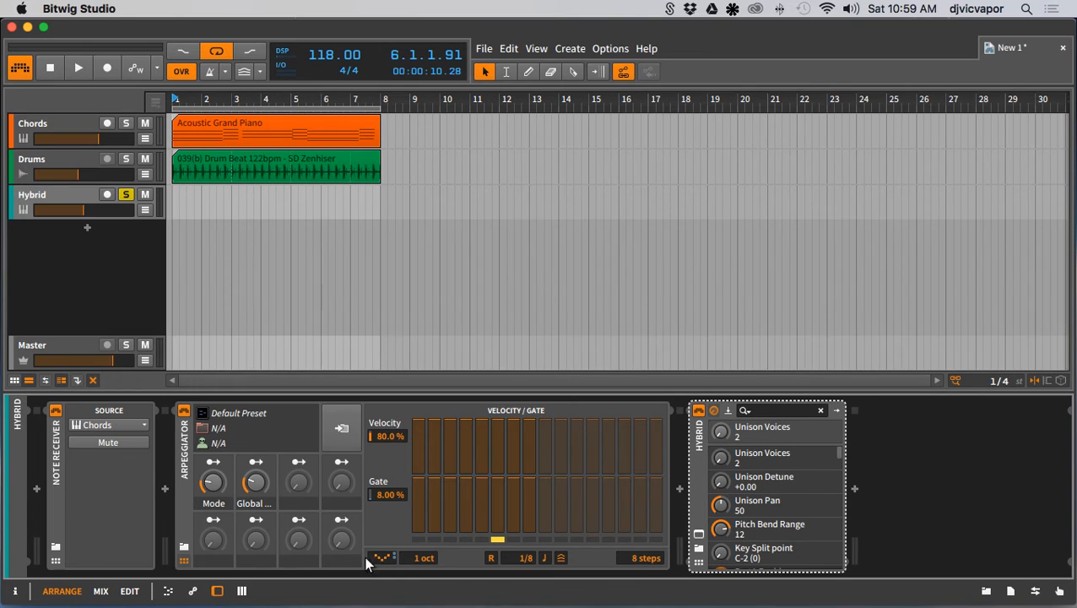
drag(214, 479, 214, 466)
key(space)
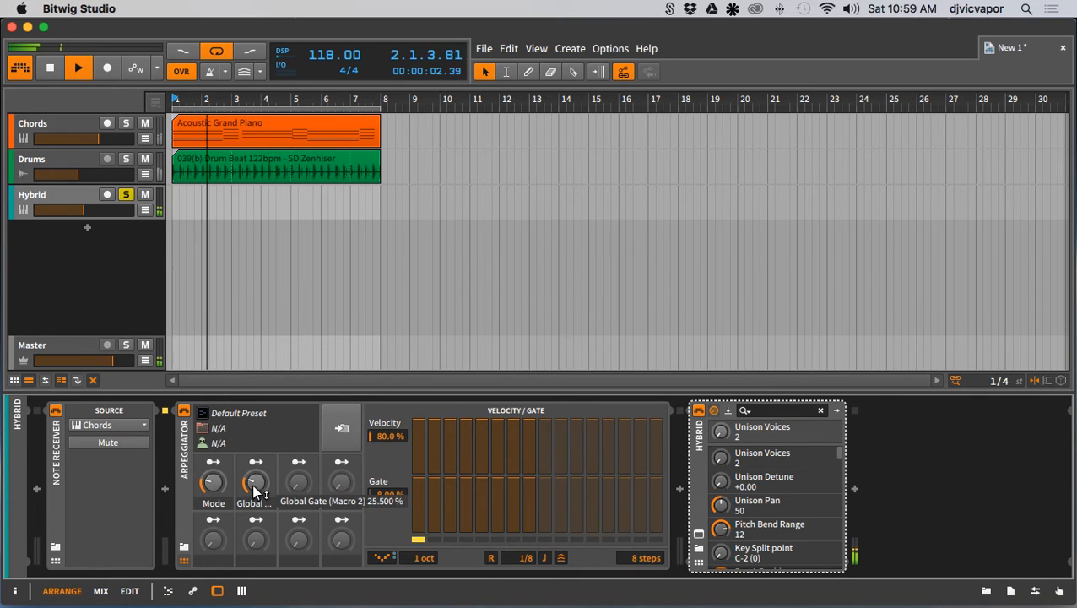
During playback, try the Arpeggiator's Global Gate macro at 100%, set it to 22.5%, and readjust the Mode macro.
drag(255, 482, 256, 452)
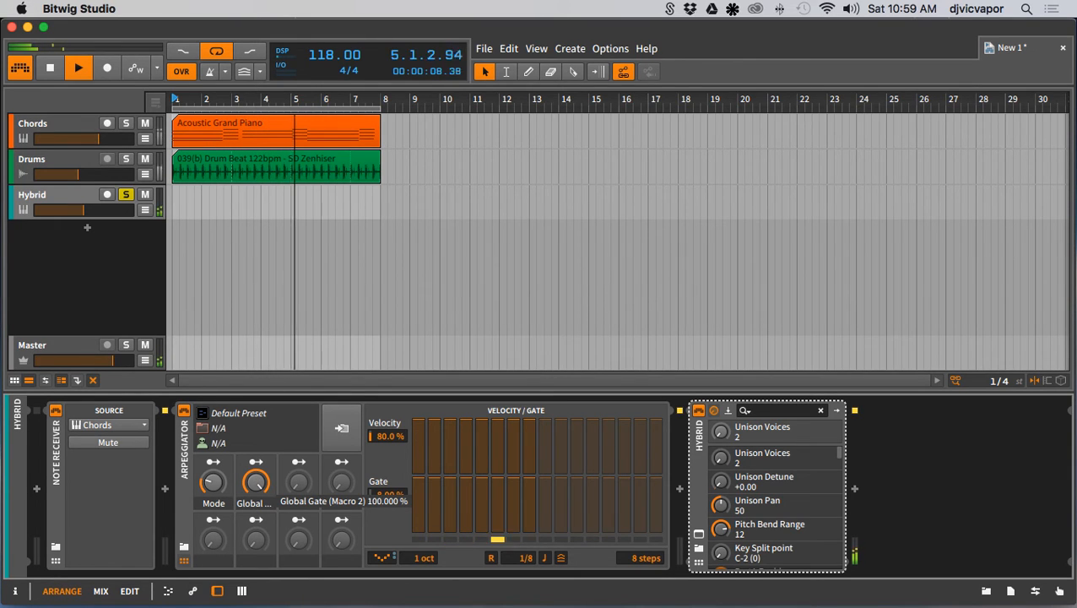
drag(255, 482, 256, 547)
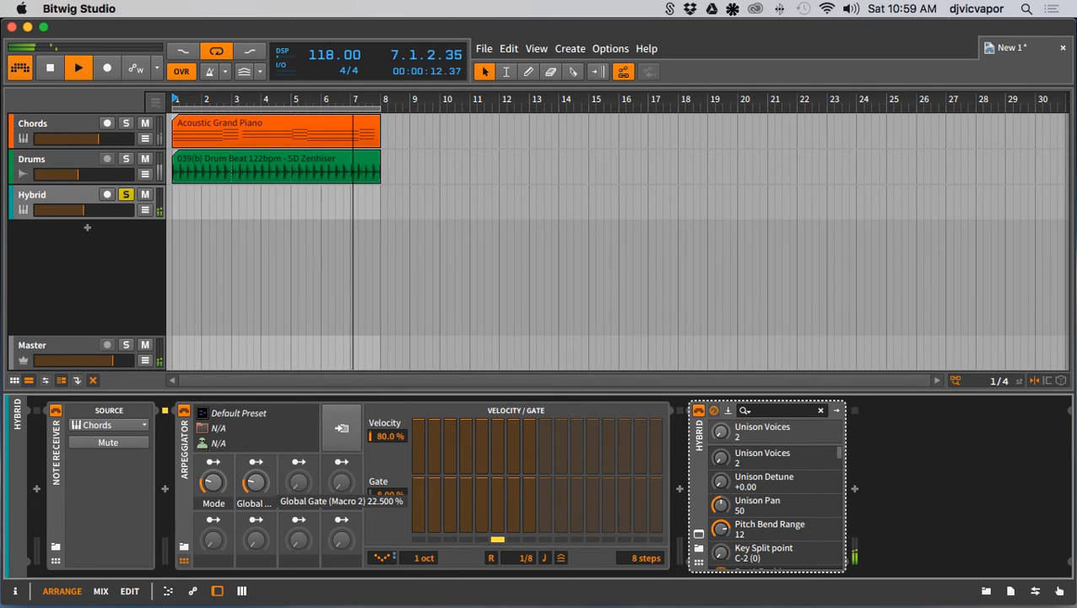
mouse_move(214, 483)
mouse_down()
mouse_move(214, 448)
mouse_move(215, 489)
mouse_up()
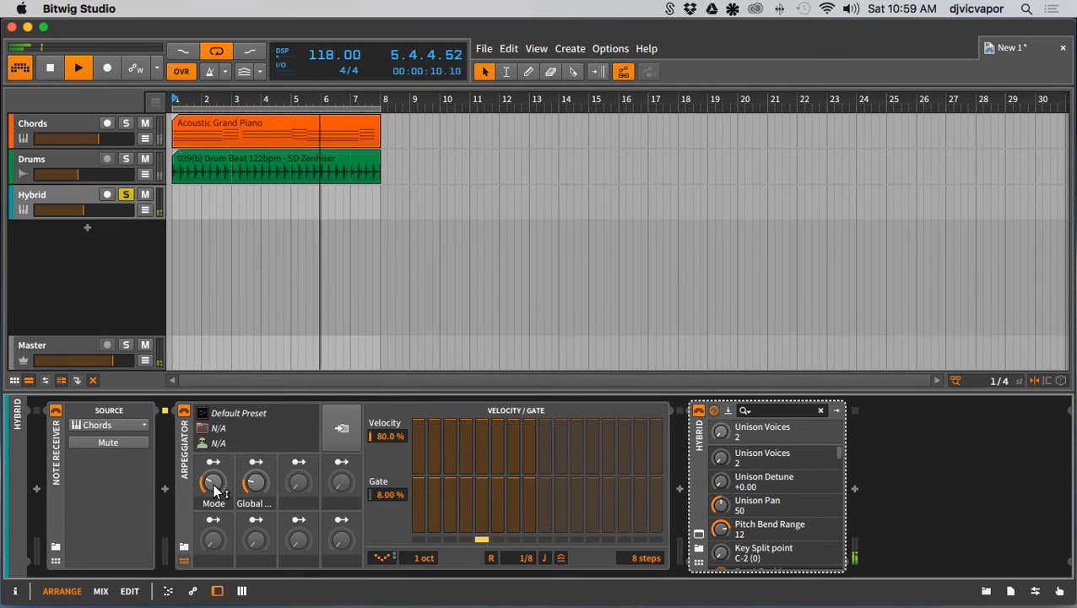
Look over the Hybrid 3 synth's filter cutoff in its plug-in window, stop playback, and close the window.
click(699, 534)
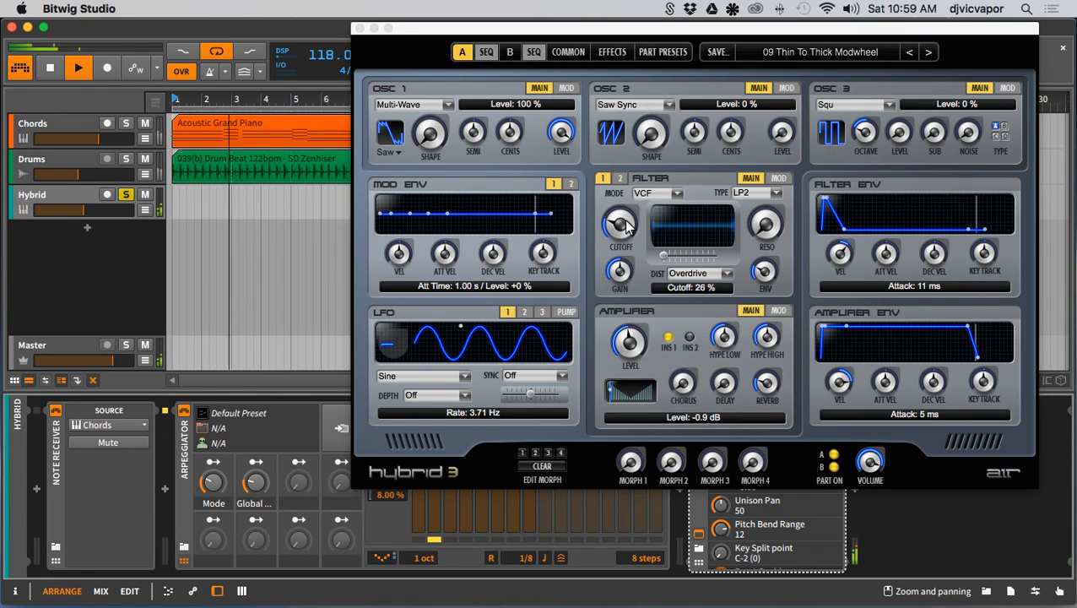
key(space)
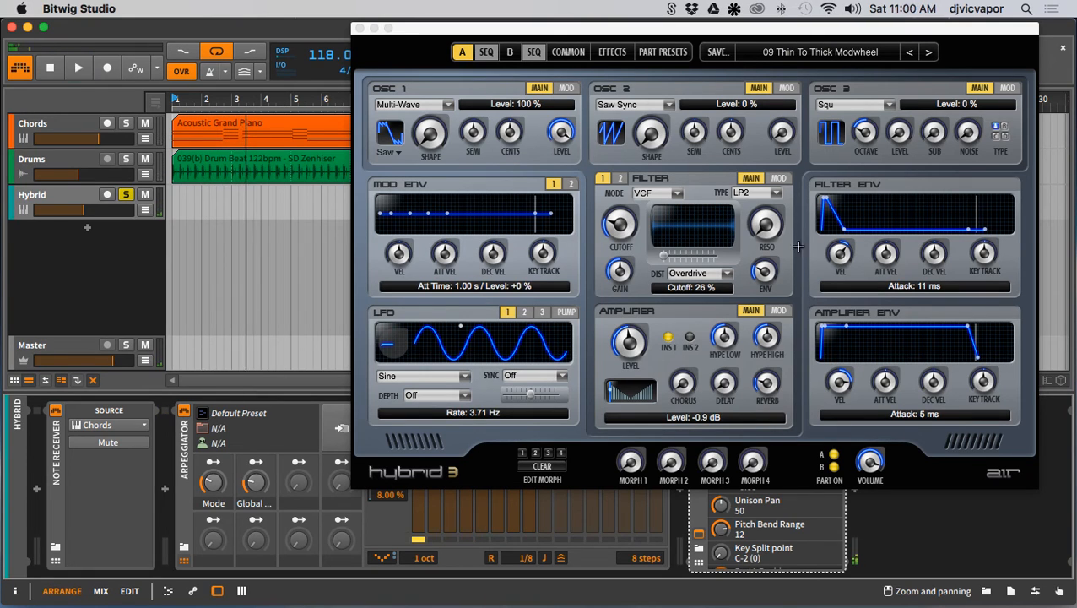
click(359, 29)
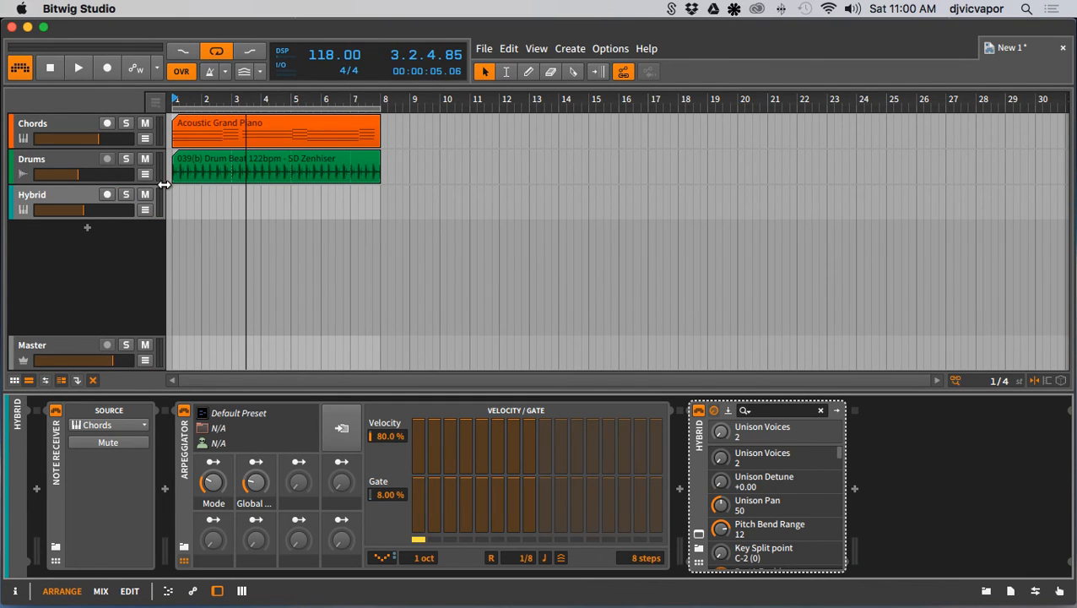
Play all tracks together without solo while adjusting the Arpeggiator's Mode macro and setting Global Gate to 27%.
key(space)
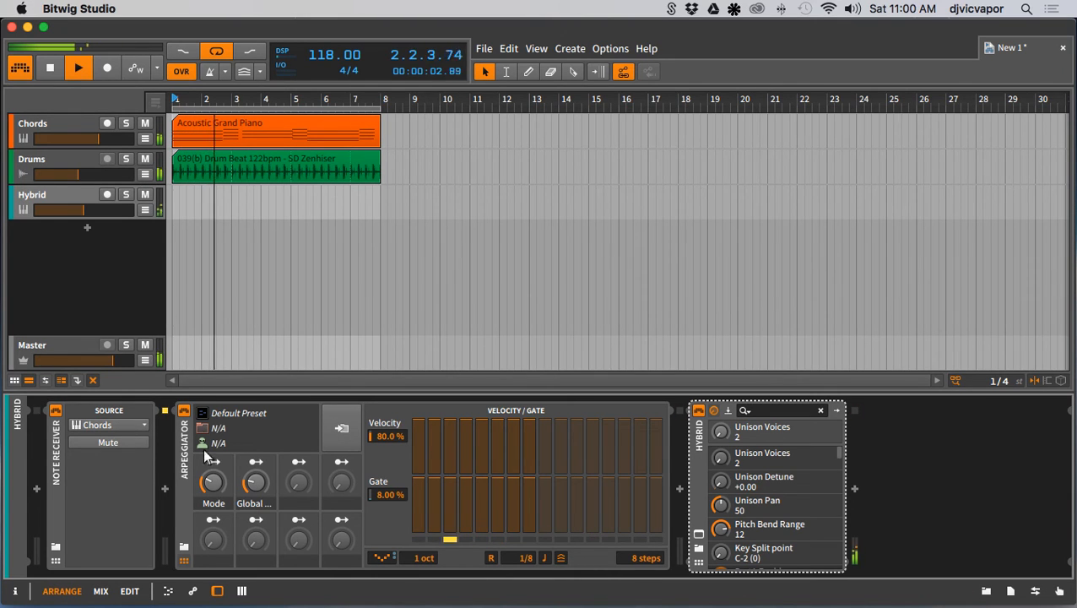
drag(213, 487, 256, 485)
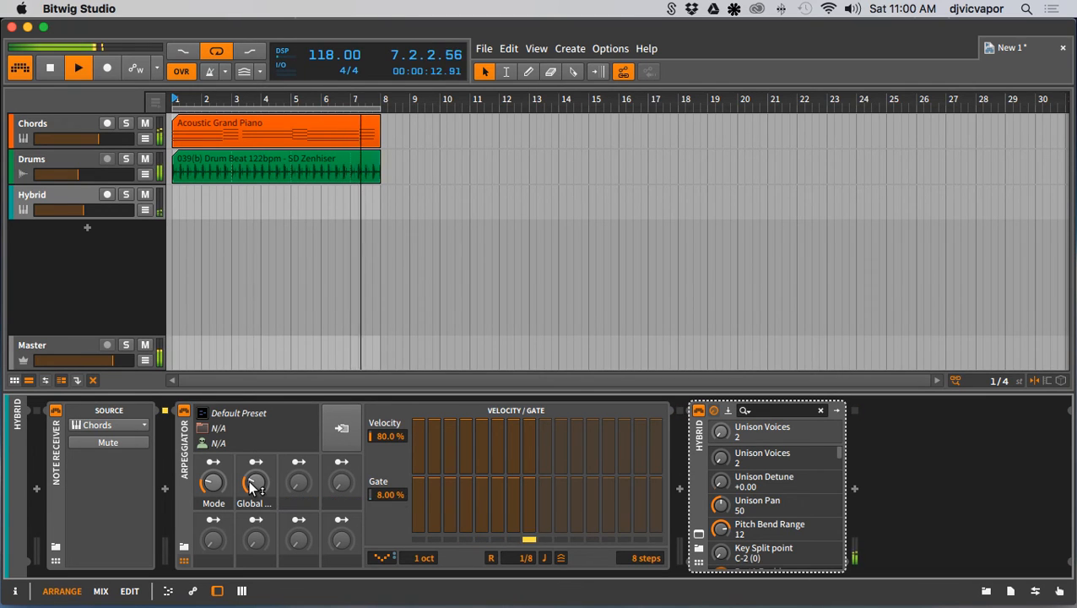
key(space)
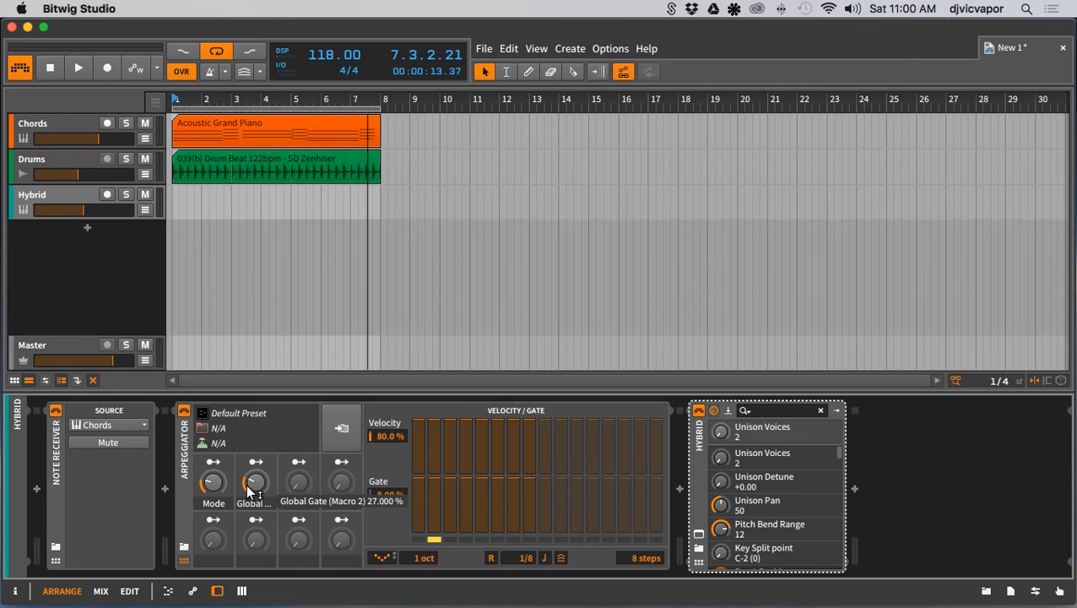
Replay the full mix, fine-tune the Arpeggiator's Global Gate macro, and stop playback.
key(space)
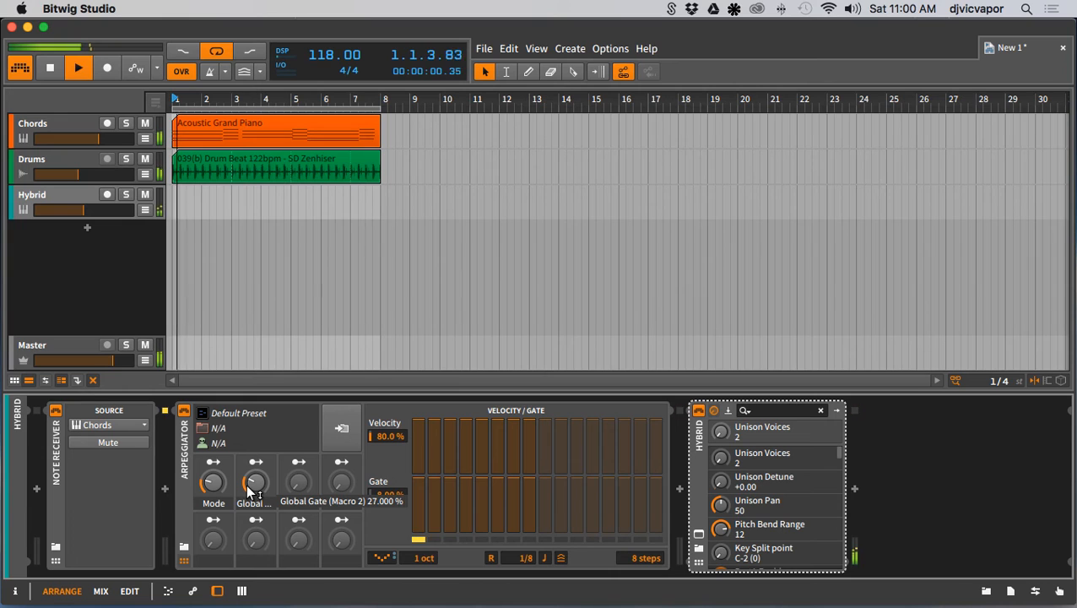
mouse_move(250, 491)
mouse_down()
mouse_move(251, 458)
mouse_move(251, 493)
mouse_move(213, 479)
mouse_move(247, 473)
mouse_move(216, 468)
mouse_move(257, 463)
mouse_move(258, 490)
mouse_move(213, 504)
mouse_move(214, 536)
mouse_move(251, 486)
mouse_move(251, 498)
mouse_up()
key(space)
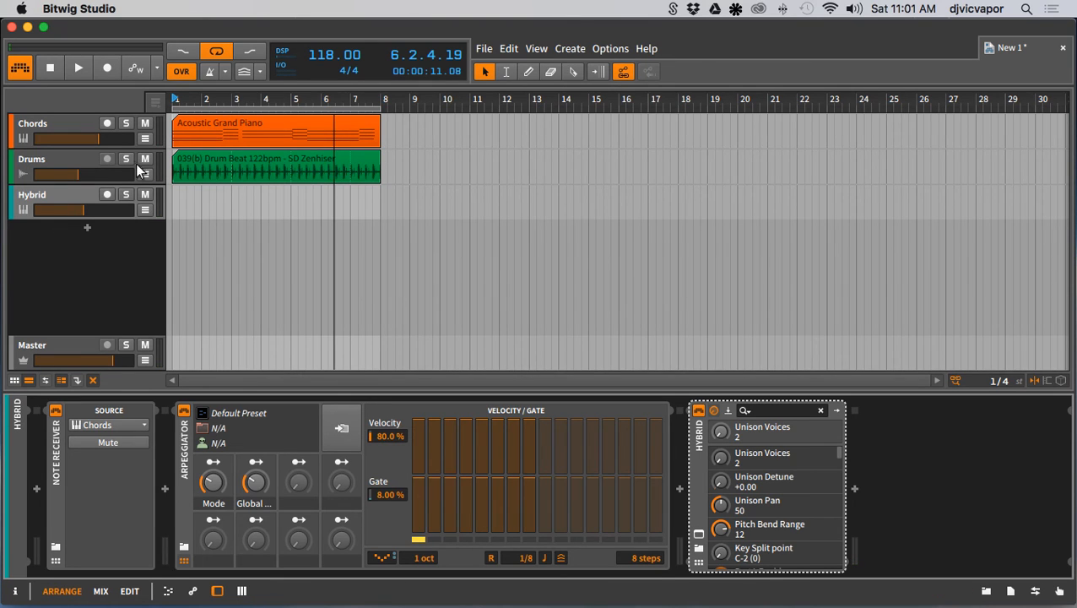
Play the Drums track soloed and open its drum beat clip in an enlarged detail editor with the inspector shown.
key(space)
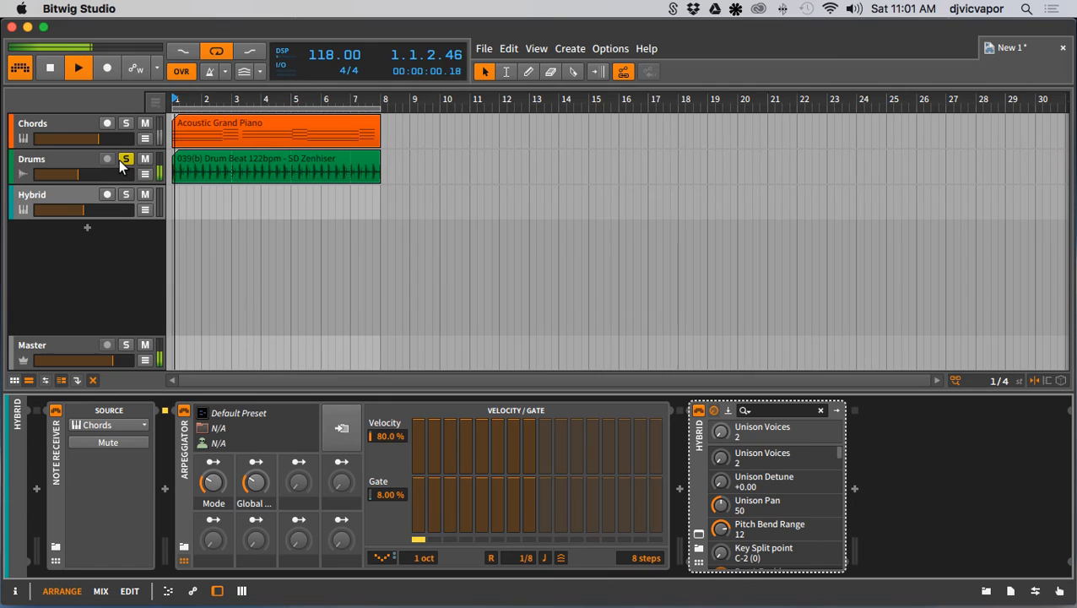
double_click(218, 160)
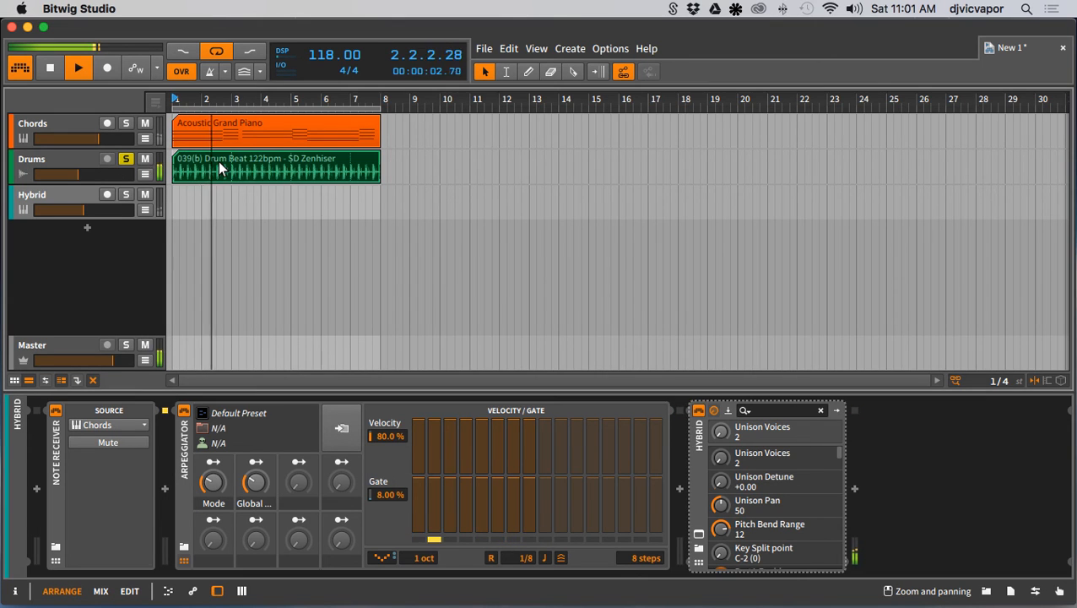
drag(365, 404, 361, 288)
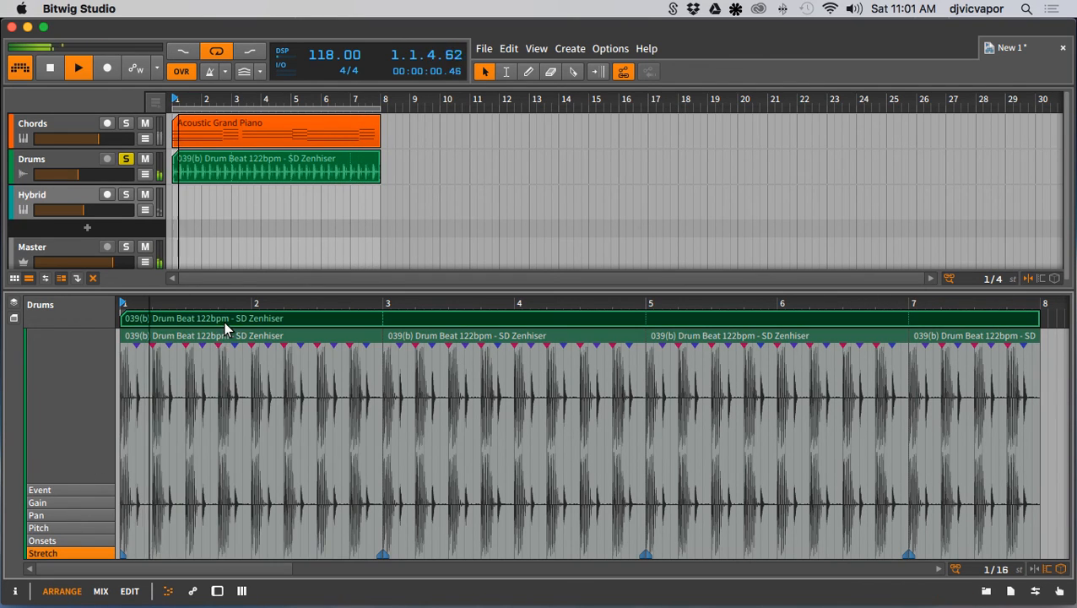
click(13, 592)
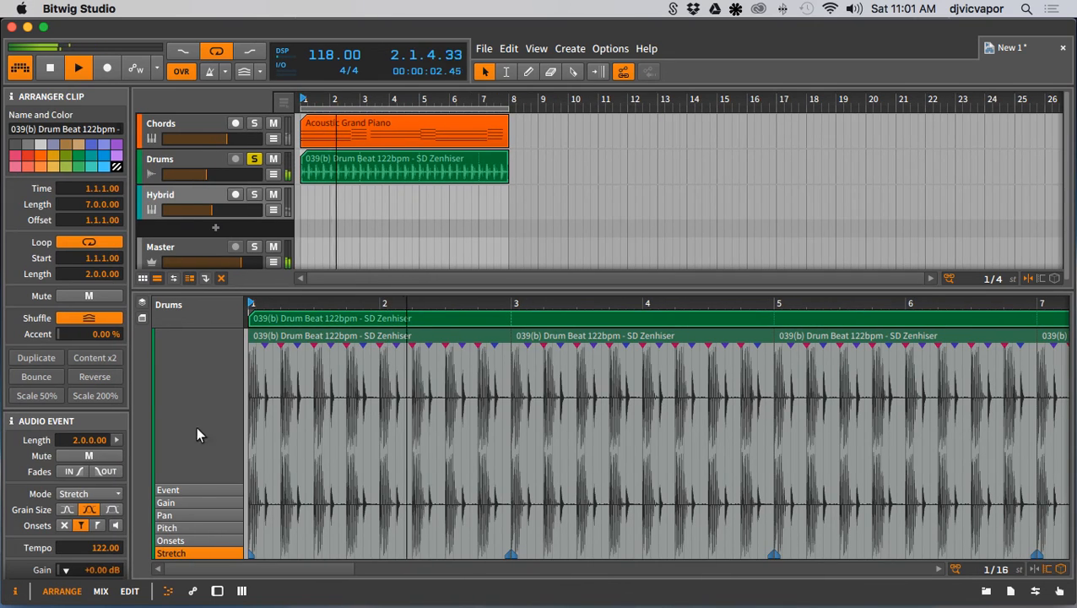
Select the first audio event of the drum clip and apply Quantize Time repeatedly on a 1/16 grid with Humanize 100%.
click(308, 340)
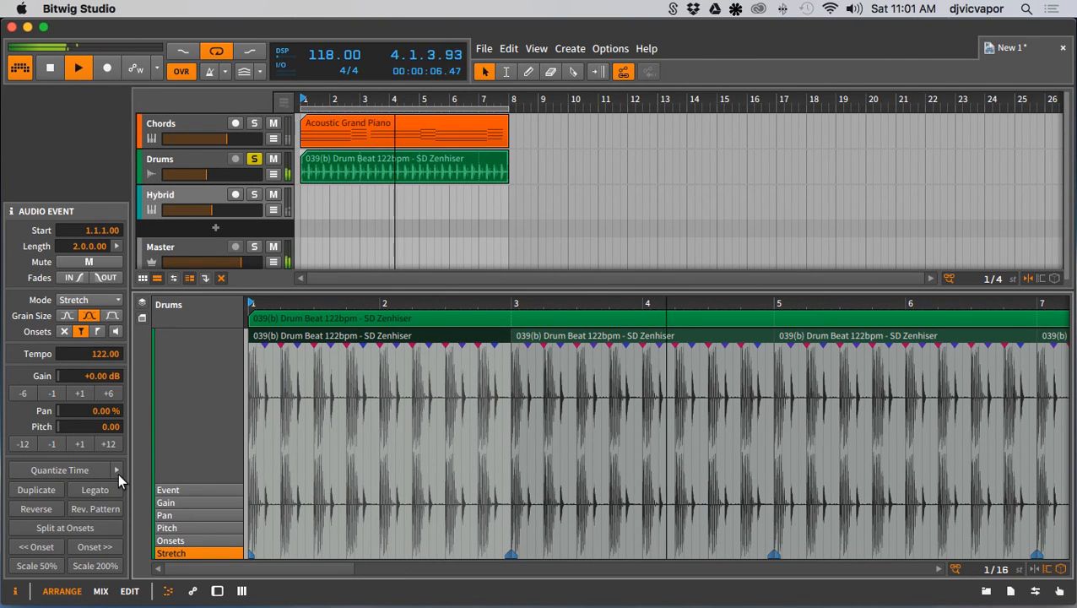
key(space)
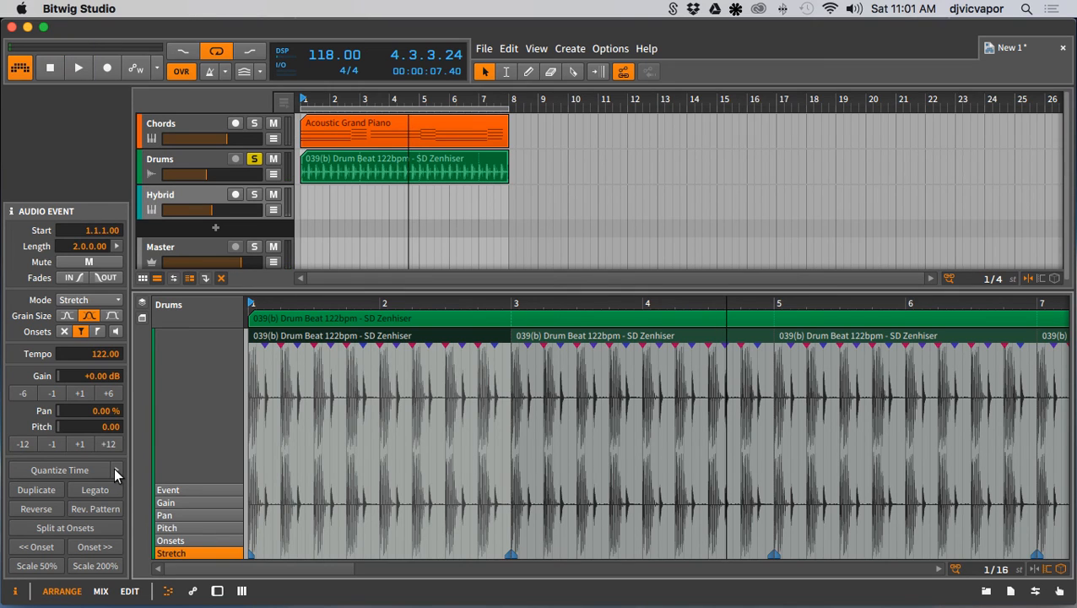
click(115, 469)
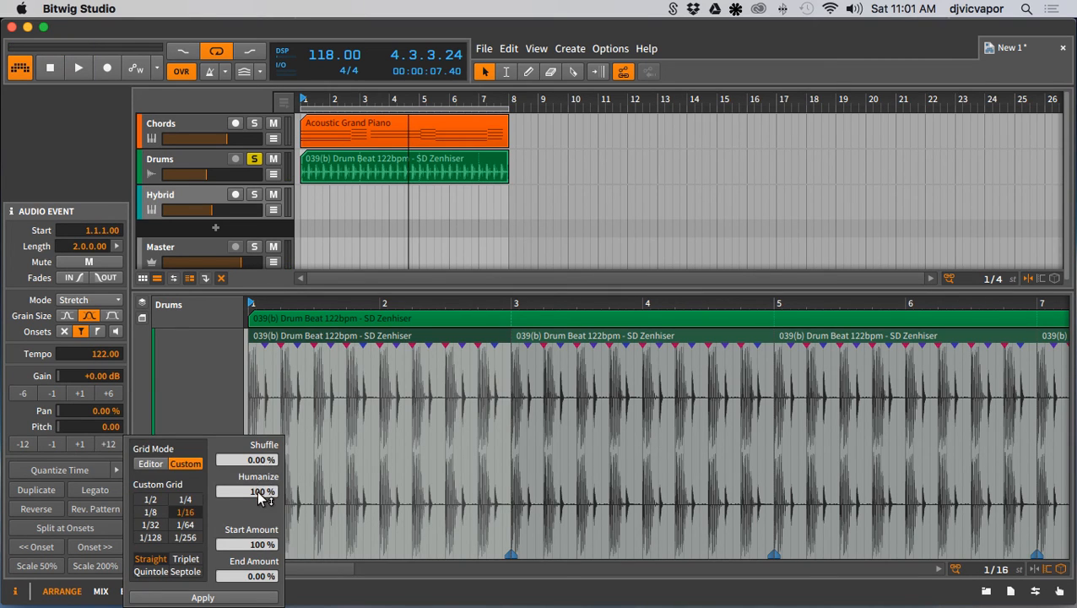
click(203, 597)
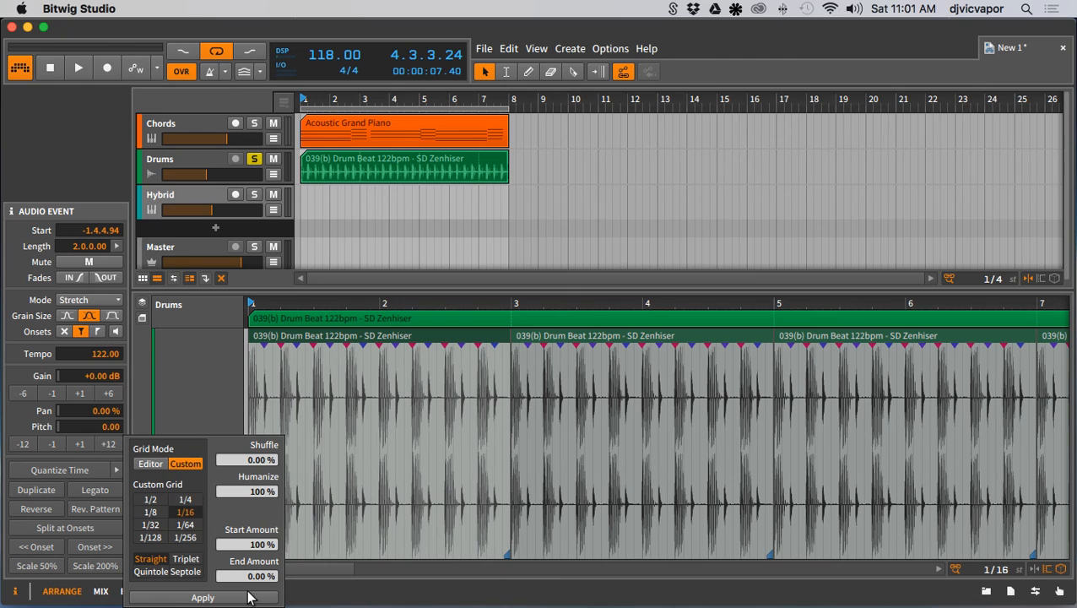
click(203, 598)
click(203, 598)
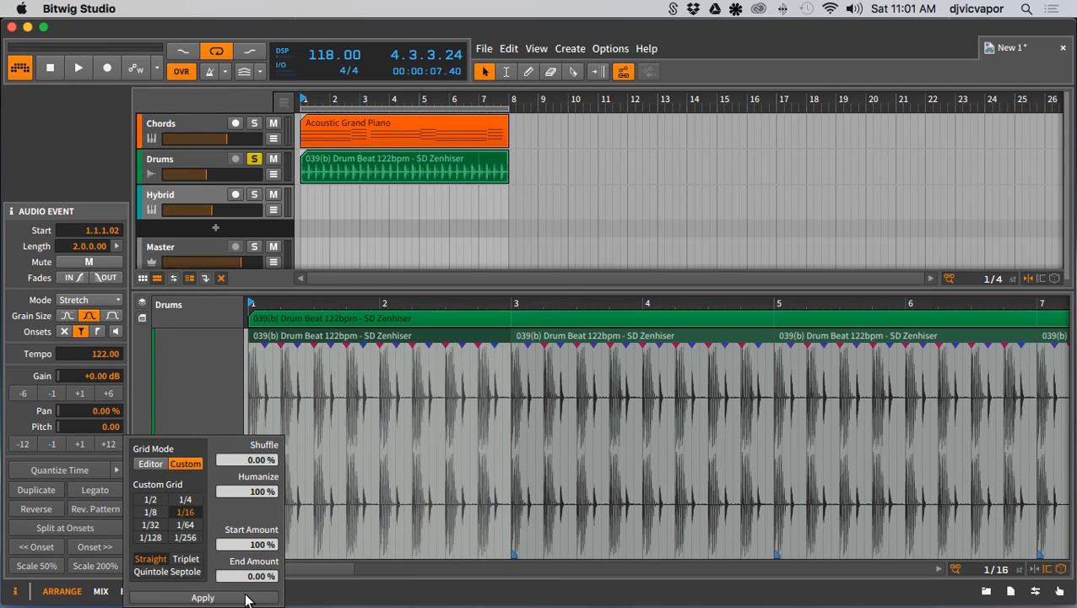
click(202, 597)
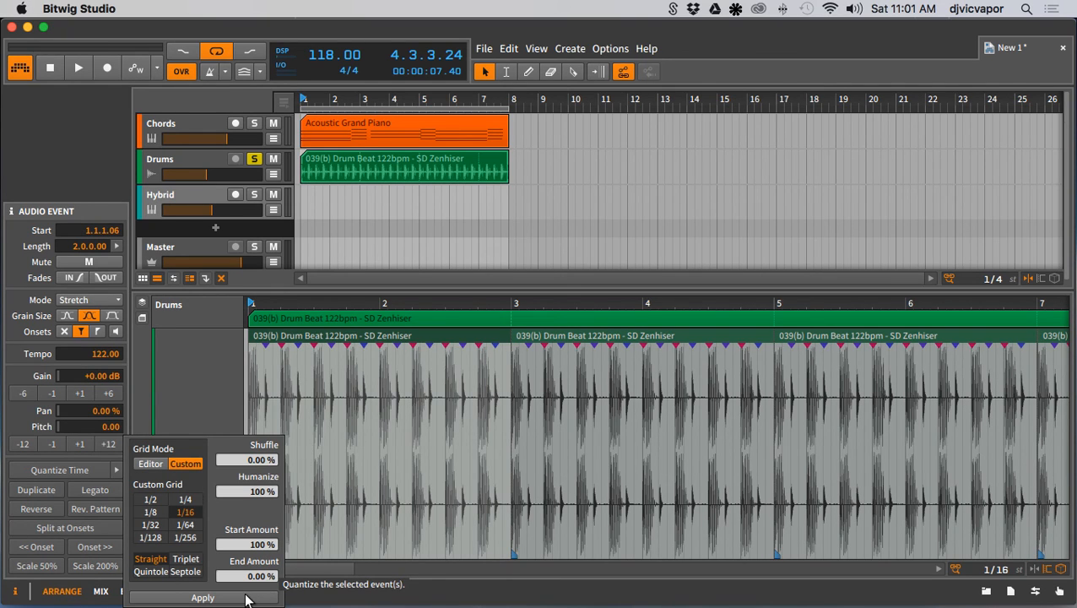
click(202, 597)
click(246, 597)
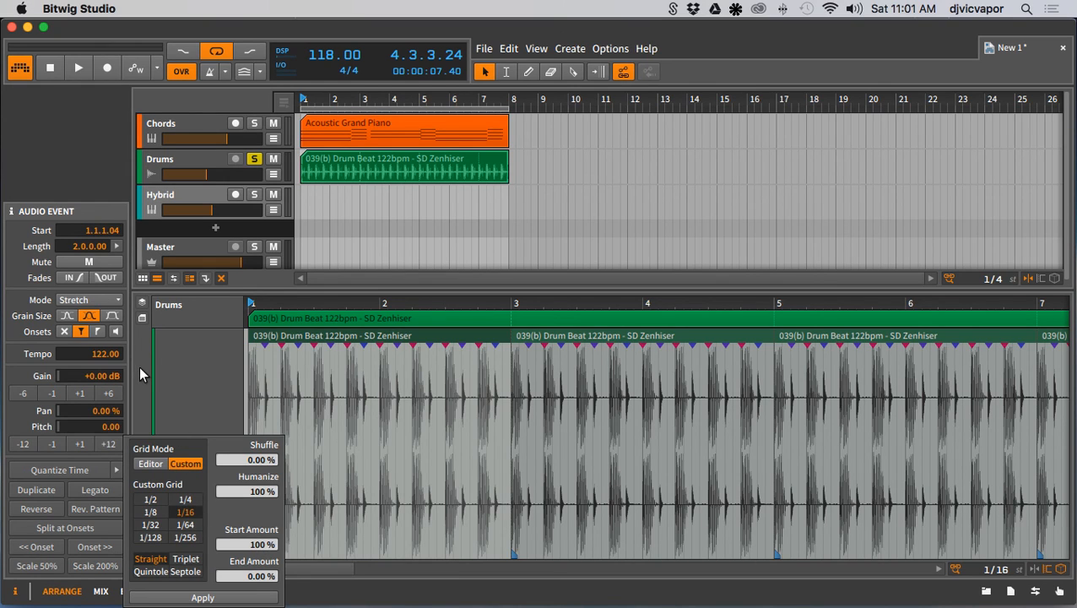
During playback, apply Quantize Time to the first drum event with Shuffle 6.50% and Humanize 96.5%.
key(space)
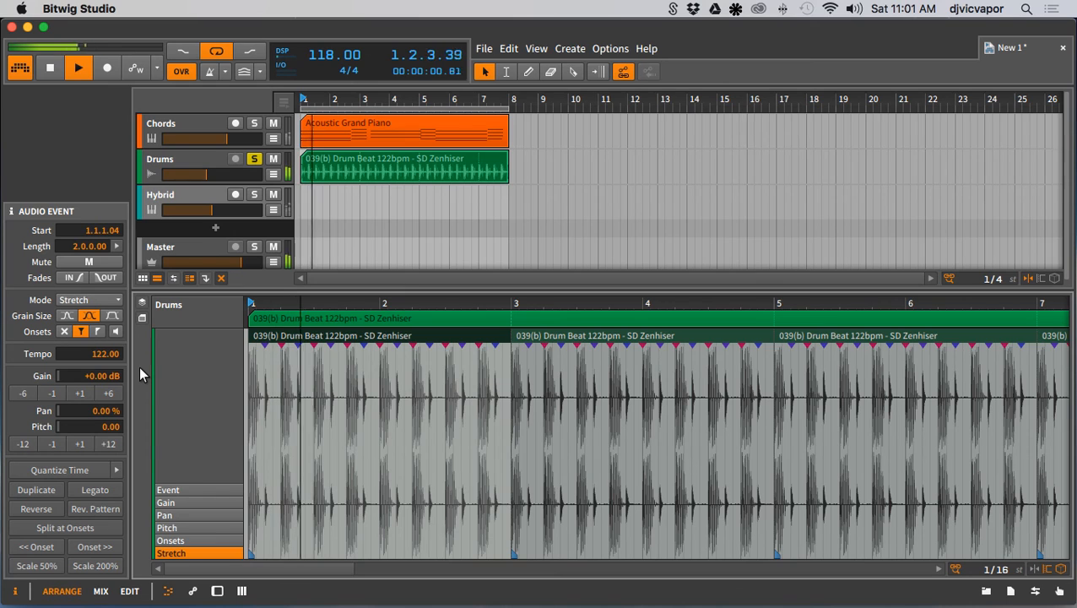
click(117, 468)
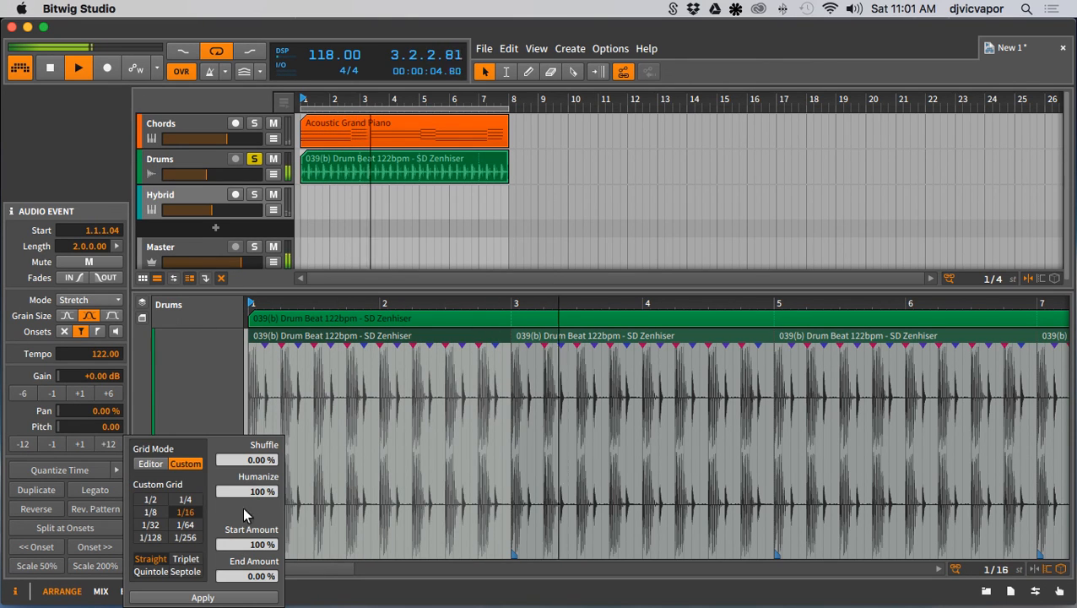
drag(253, 469, 256, 500)
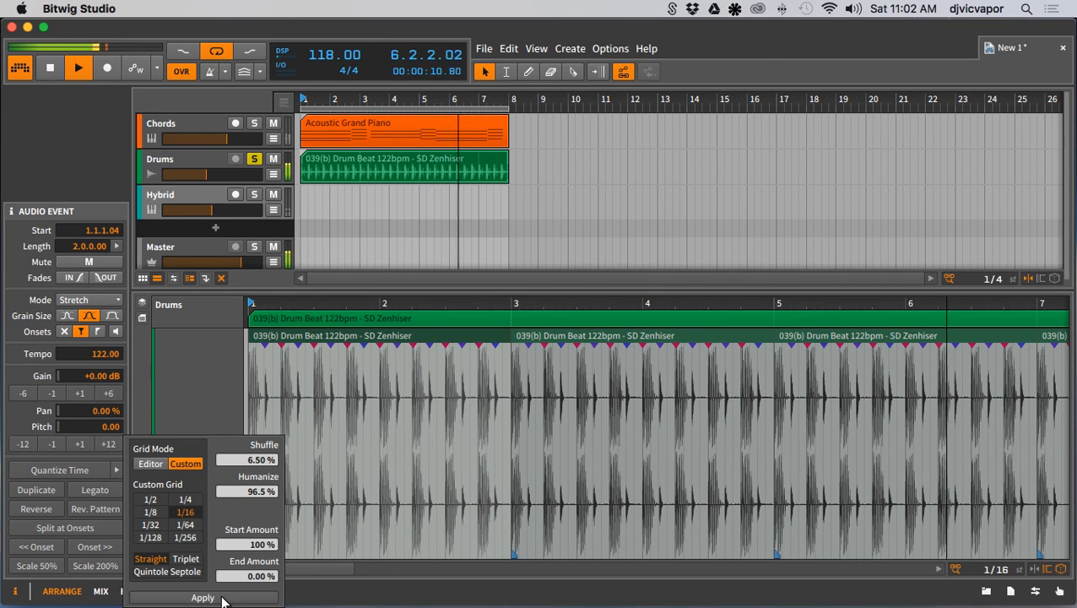
click(223, 598)
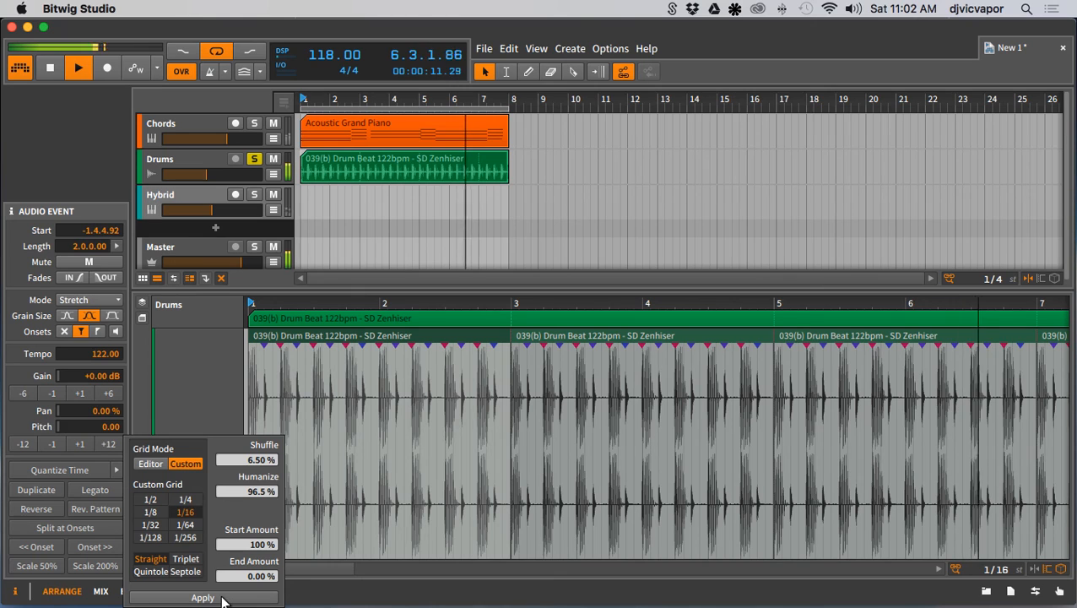
Close the quantize settings, shrink the detail editor, and unsolo the Drums track so all tracks play together.
click(141, 378)
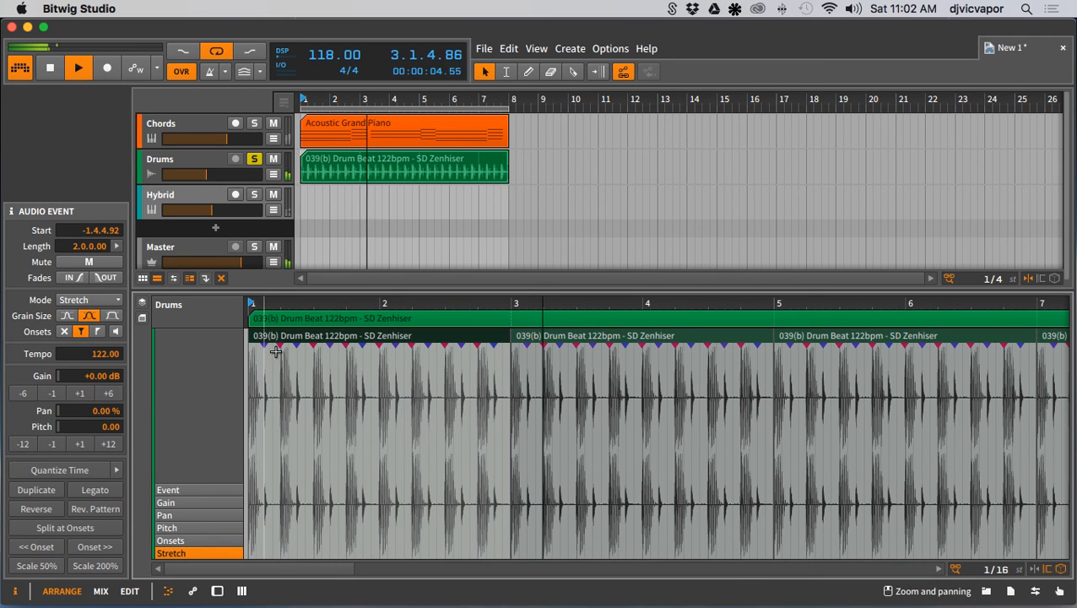
drag(390, 290, 389, 403)
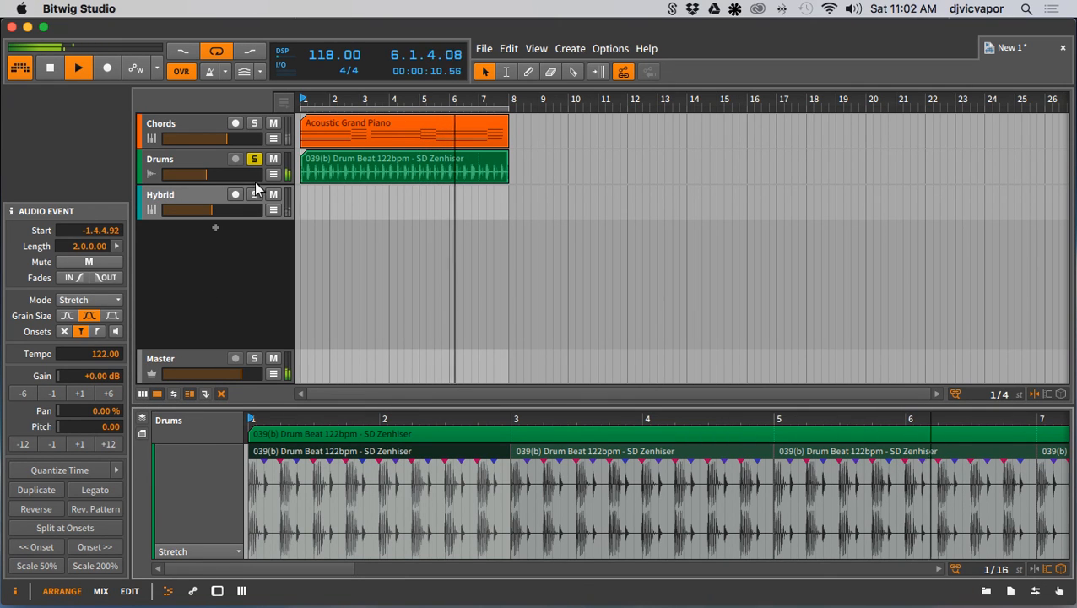
click(254, 160)
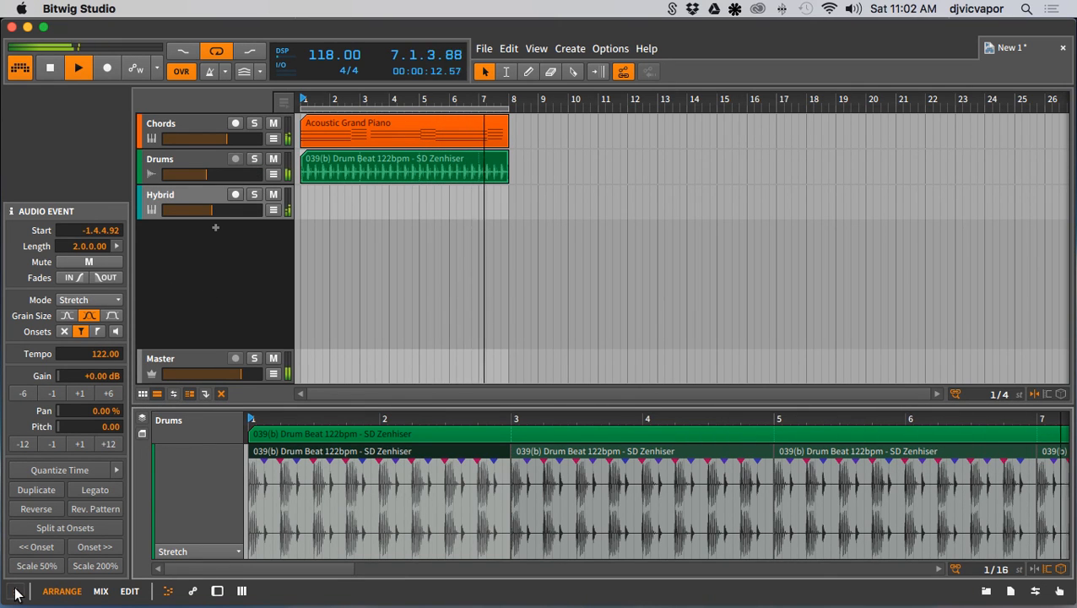
Hide the inspector and the detail editor to leave only the arrangement in view, and stop playback.
key(i)
drag(252, 405, 250, 519)
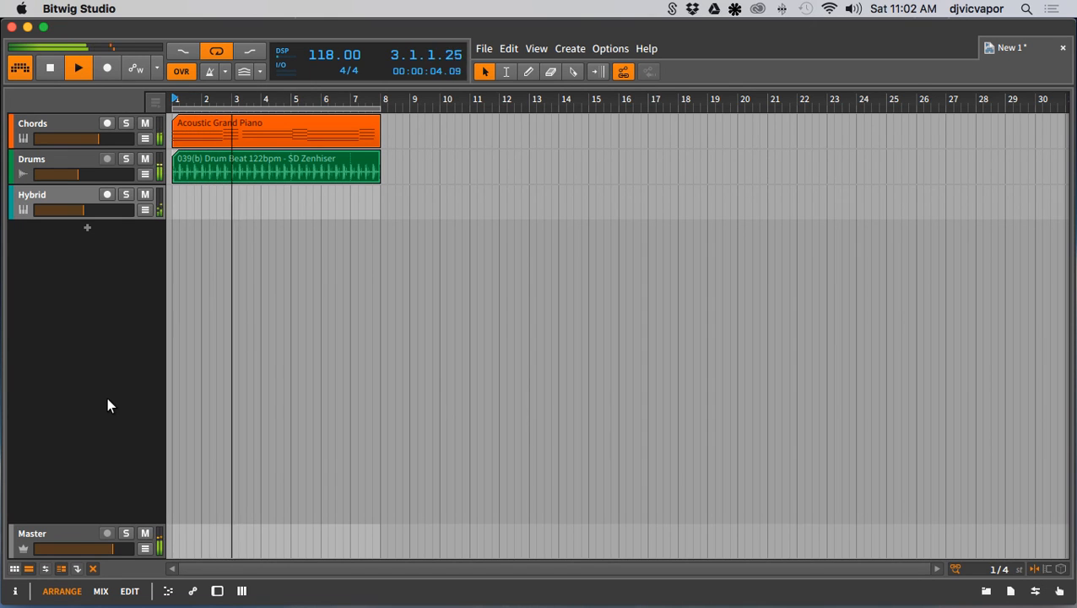
key(space)
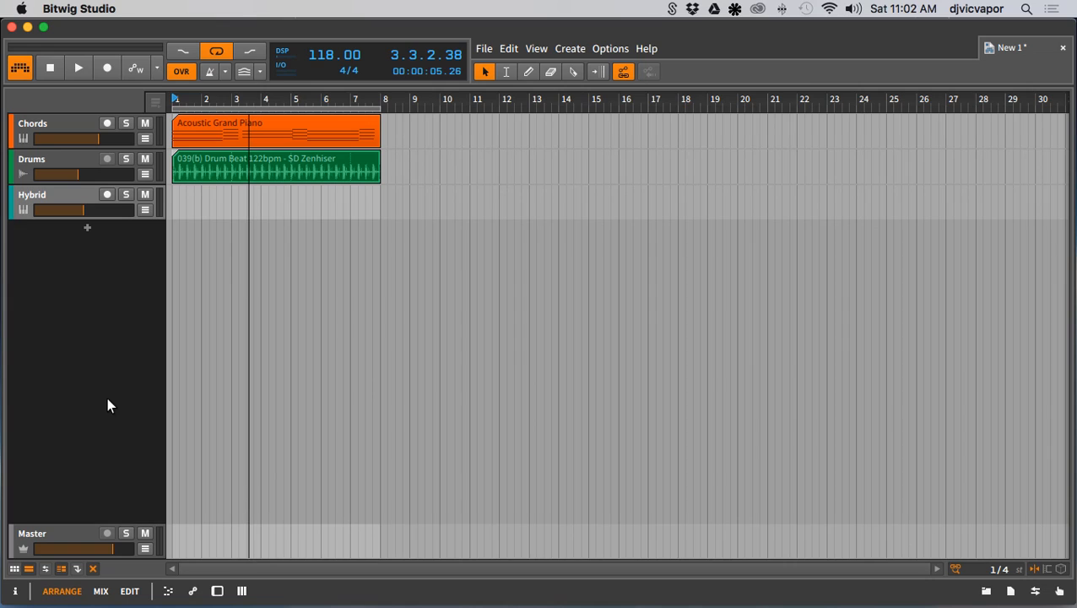
key(ctrl+Up)
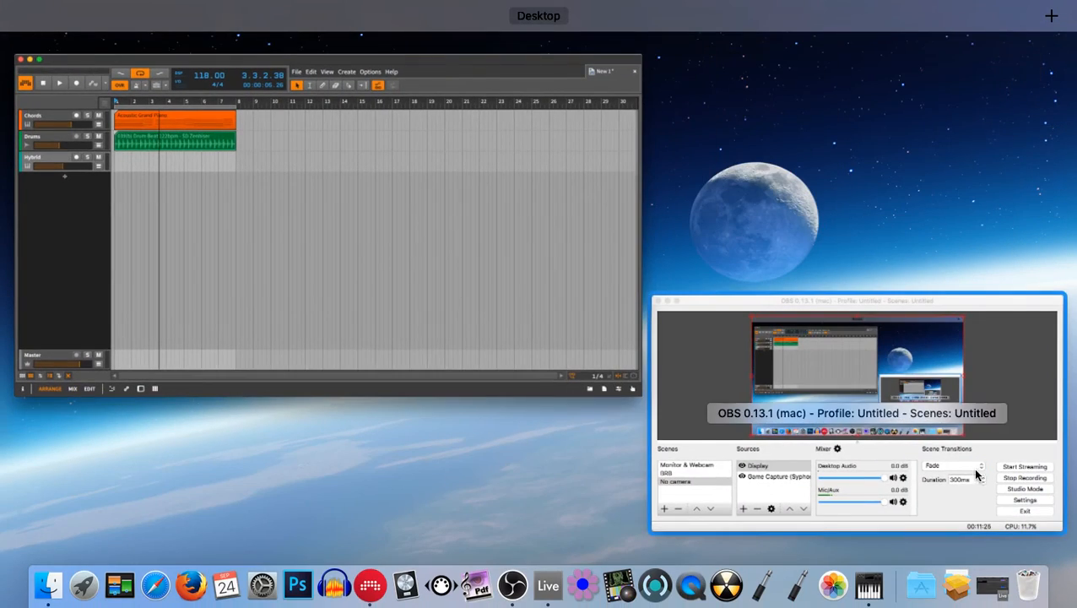